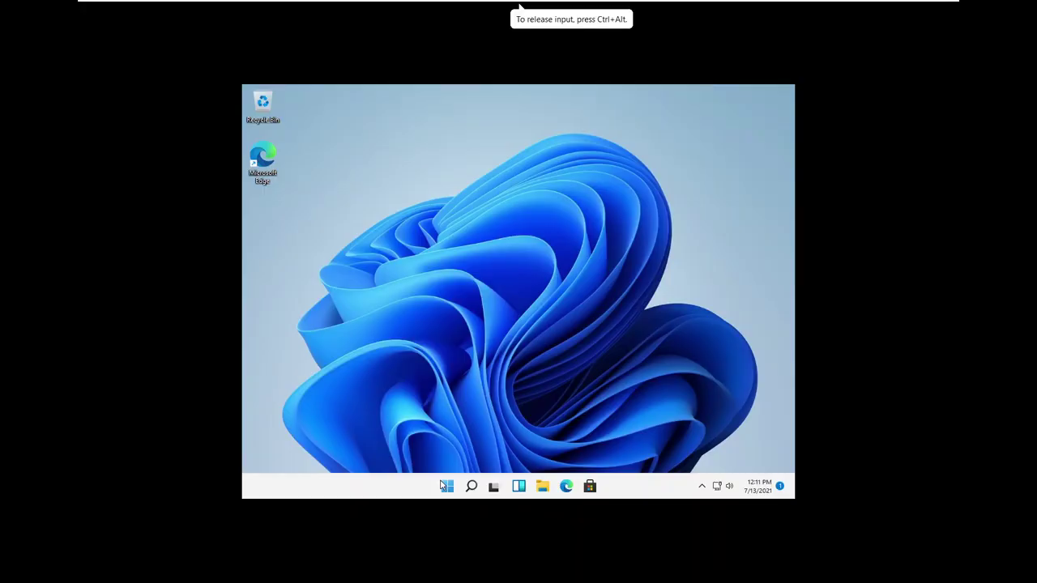
- Open System Information, examine the BIOS mode and Secure Boot state in the system summary, and close it
click(445, 487)
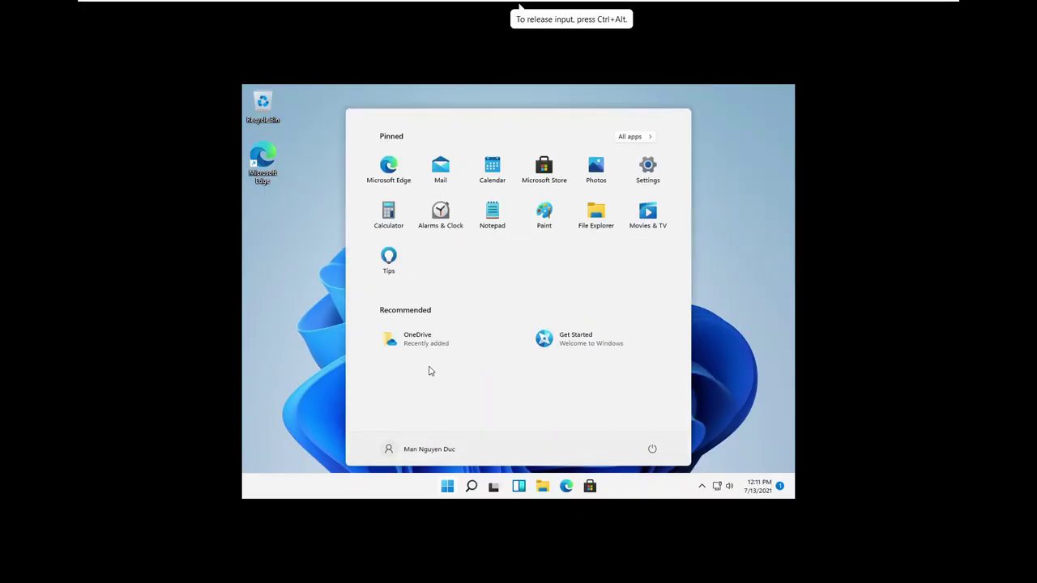
text(sy)
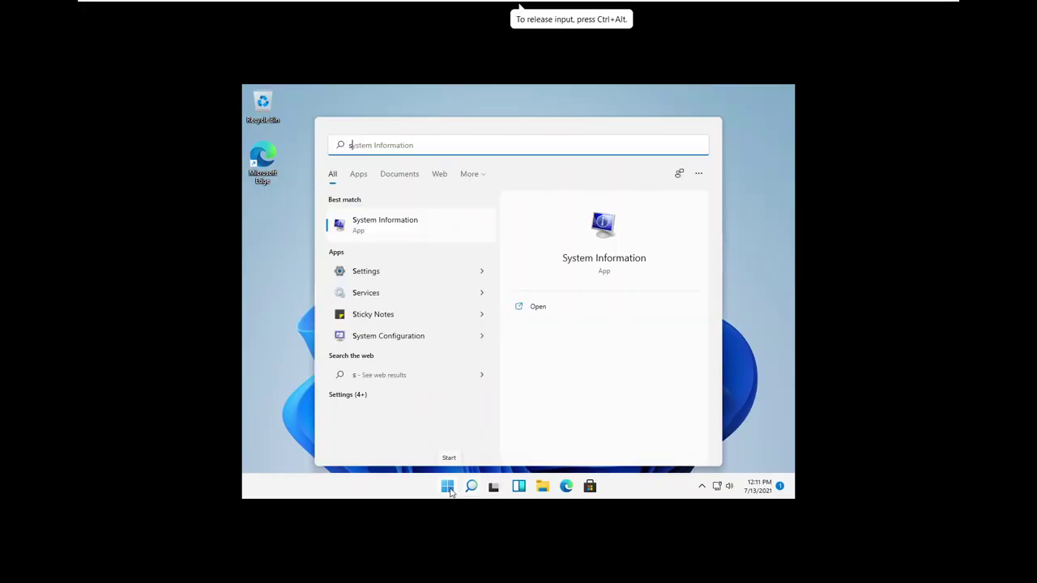
click(394, 225)
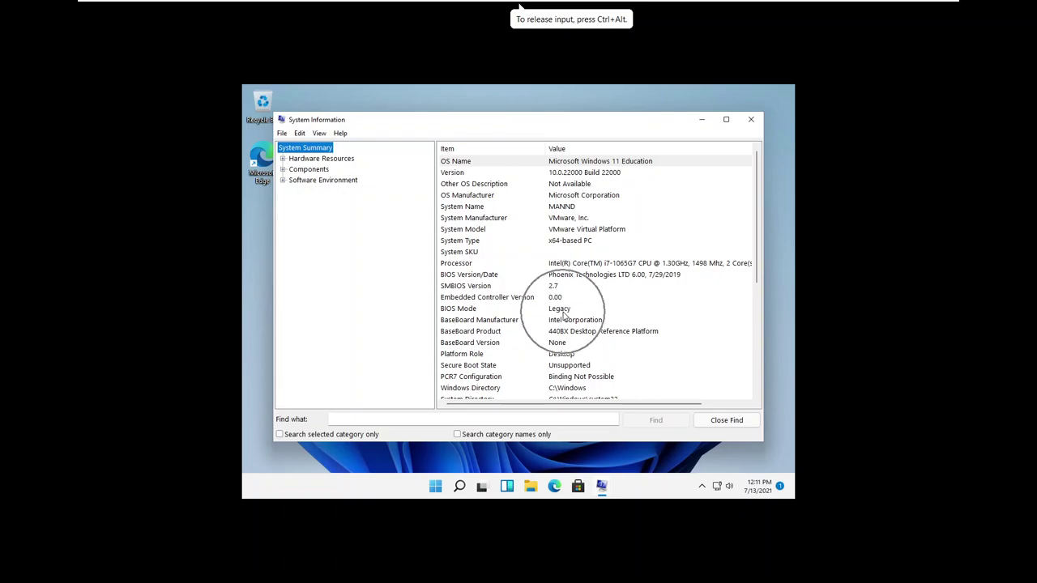
scroll(565, 323, down, 1)
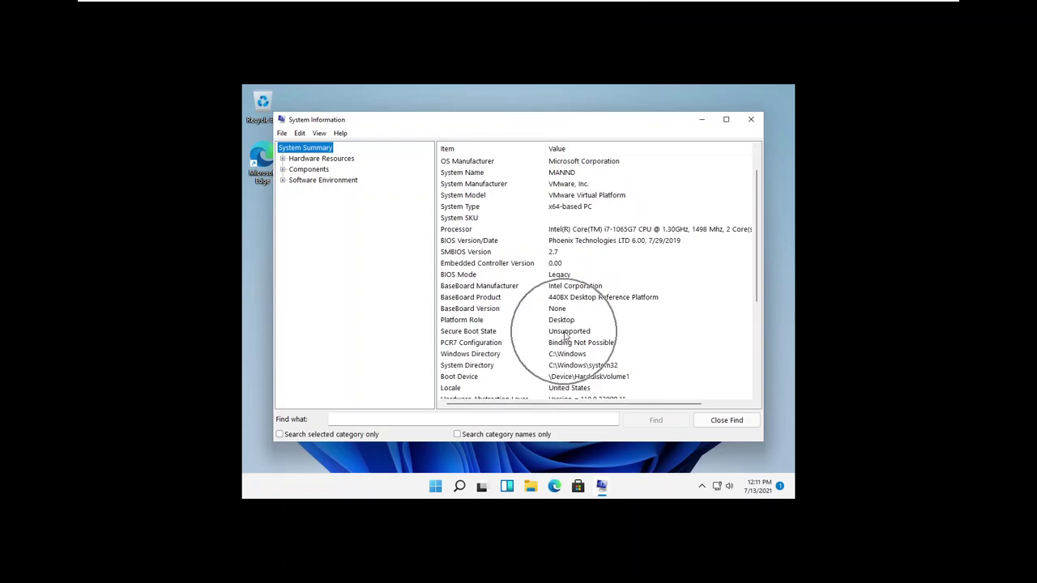
click(751, 119)
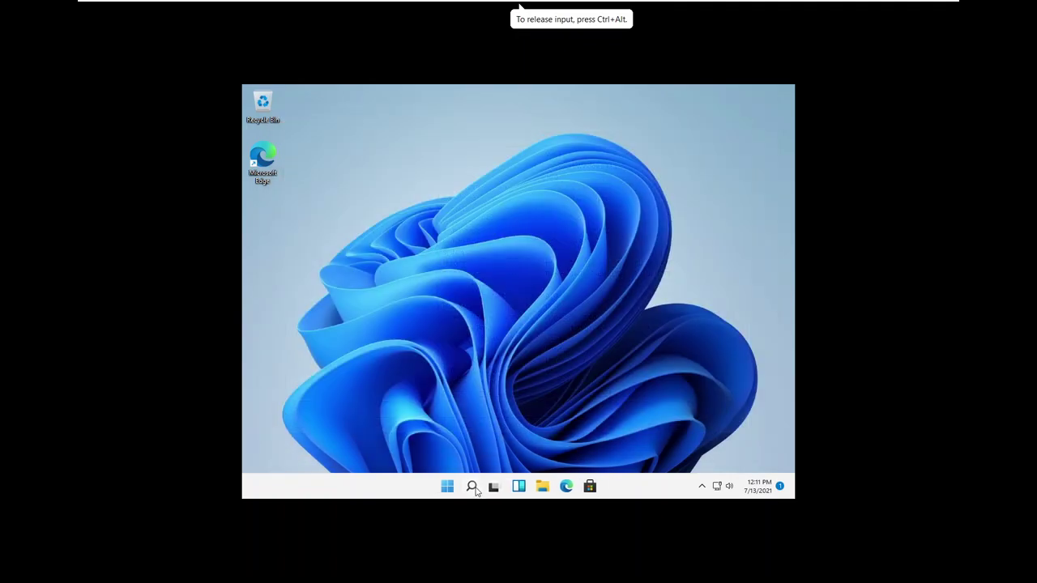
- Open a Command Prompt and launch diskpart with administrator approval
click(477, 491)
text(c)
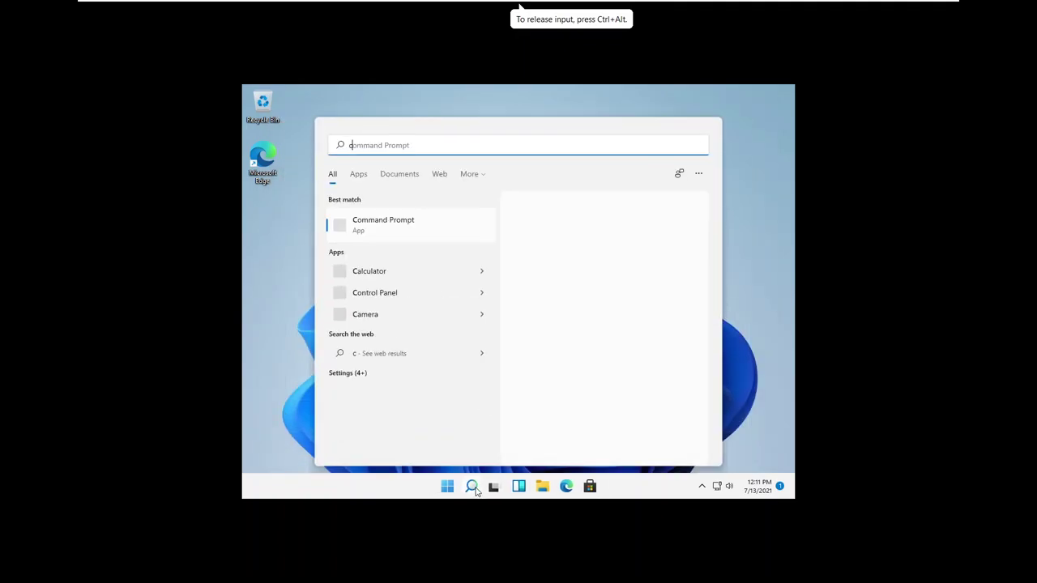
text(md)
key(Return)
text(di)
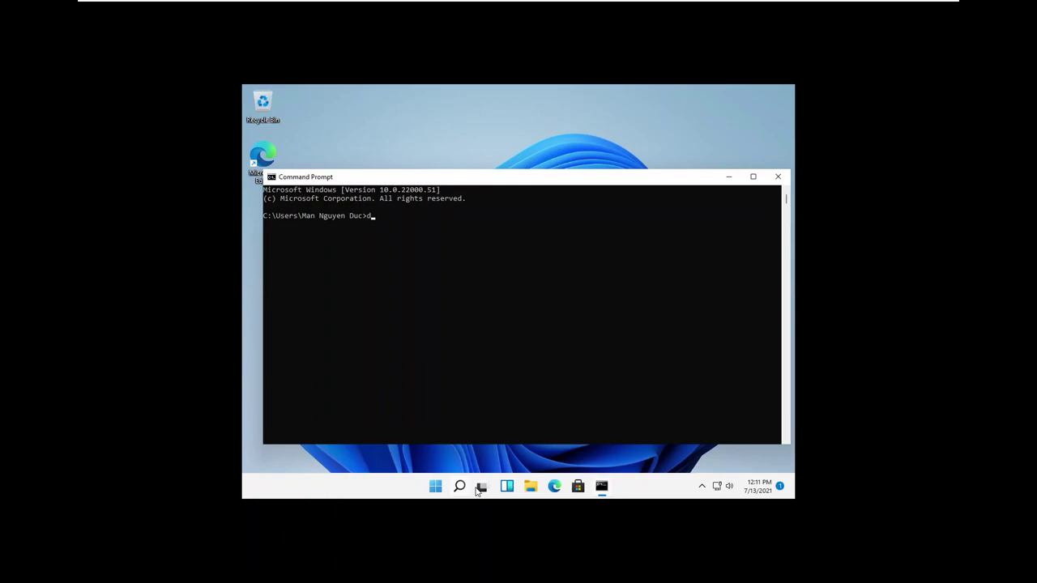
mouse_move(478, 491)
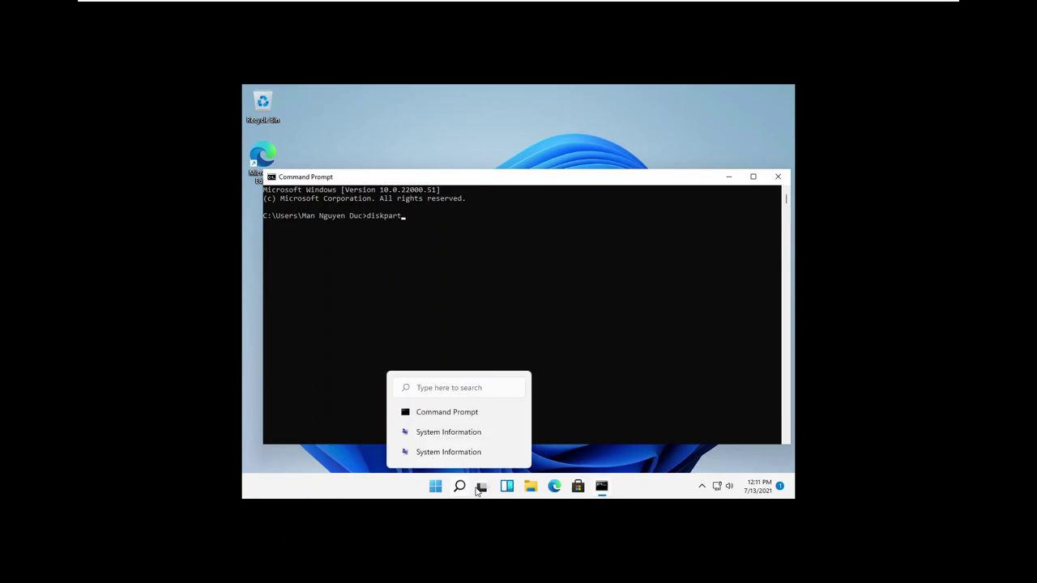
text(skpart)
key(Return)
click(446, 369)
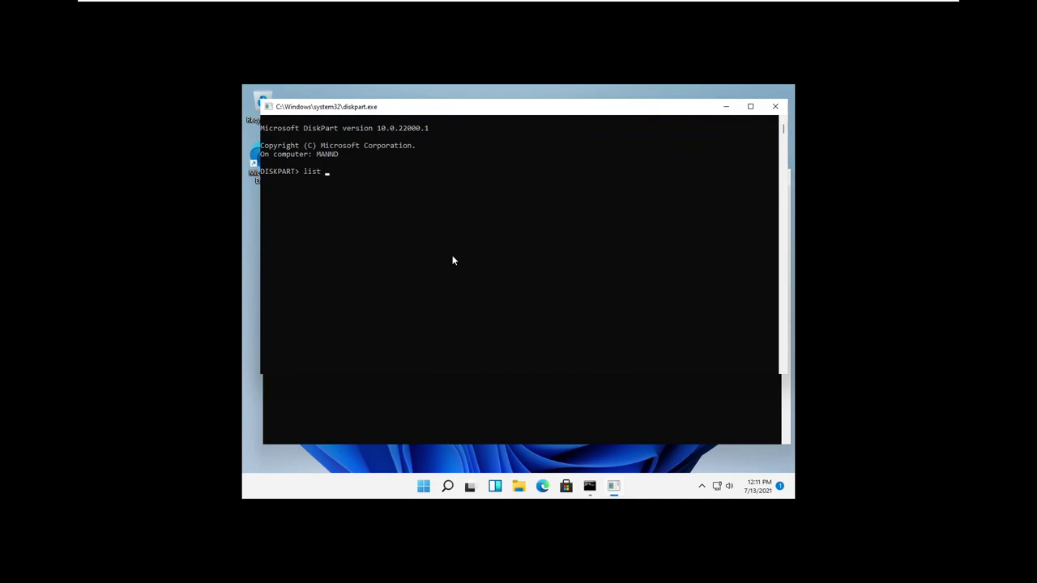
- Run "list disk" in diskpart to check the disk's partition style, and close both console windows
text(list disk)
key(Return)
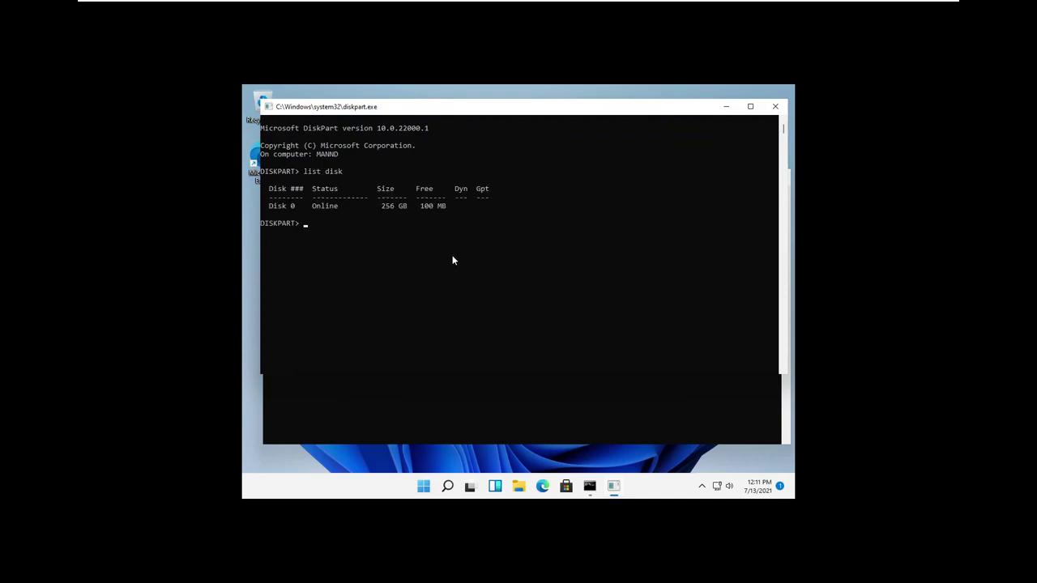
key(ctrl)
key(ctrl)
key(ctrl)
click(775, 106)
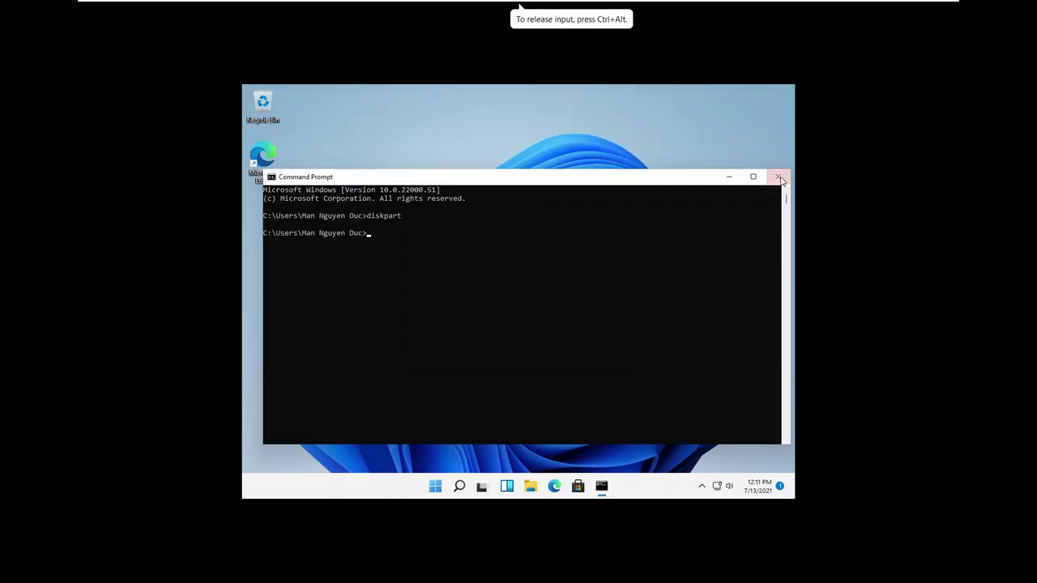
click(778, 176)
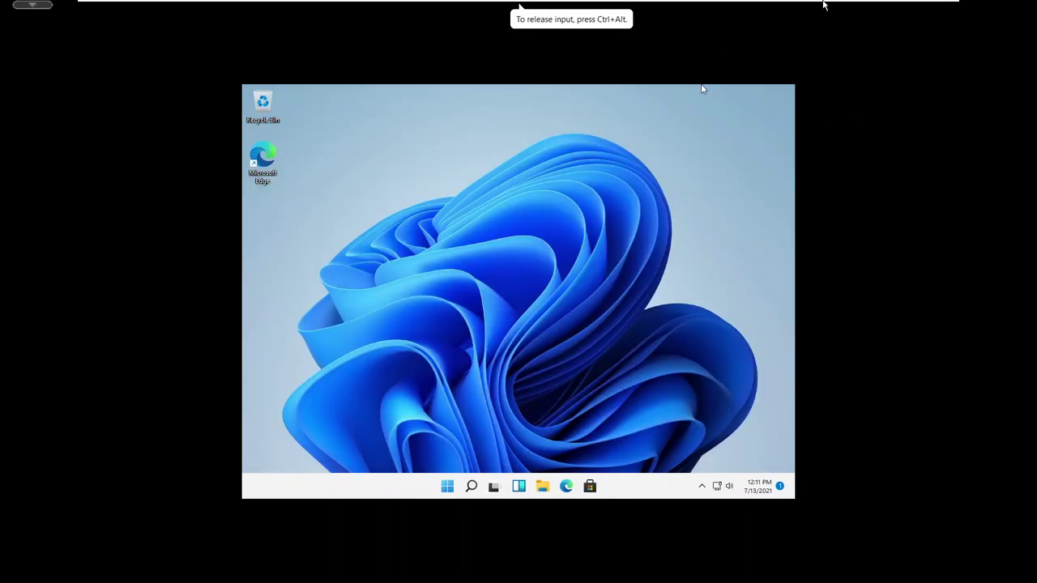
- Switch from the virtual machine to the Word document and italicize "Intel đời 3 trở xuống (2013)"
click(907, 8)
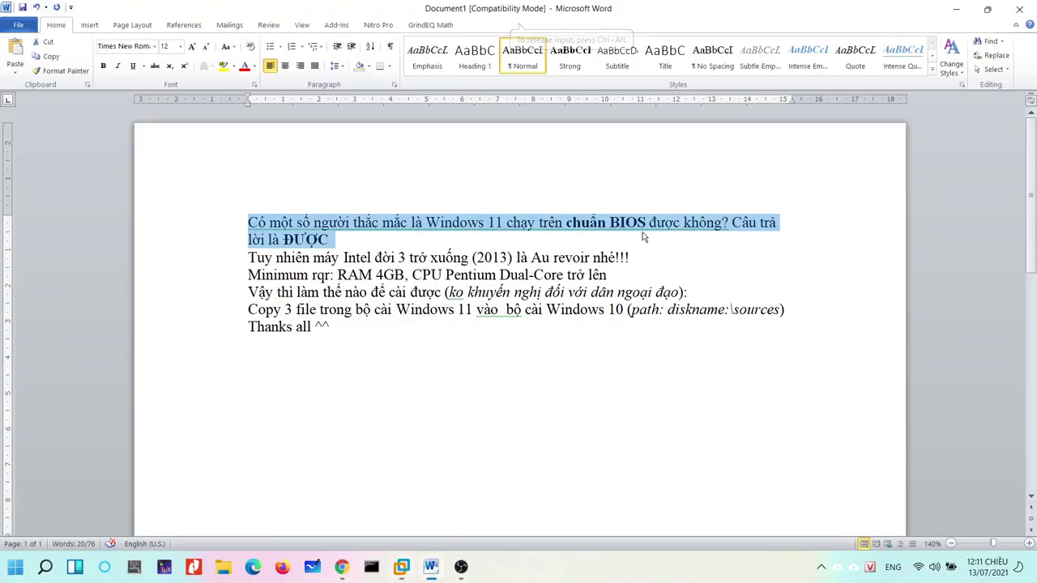
drag(344, 257, 516, 257)
click(118, 66)
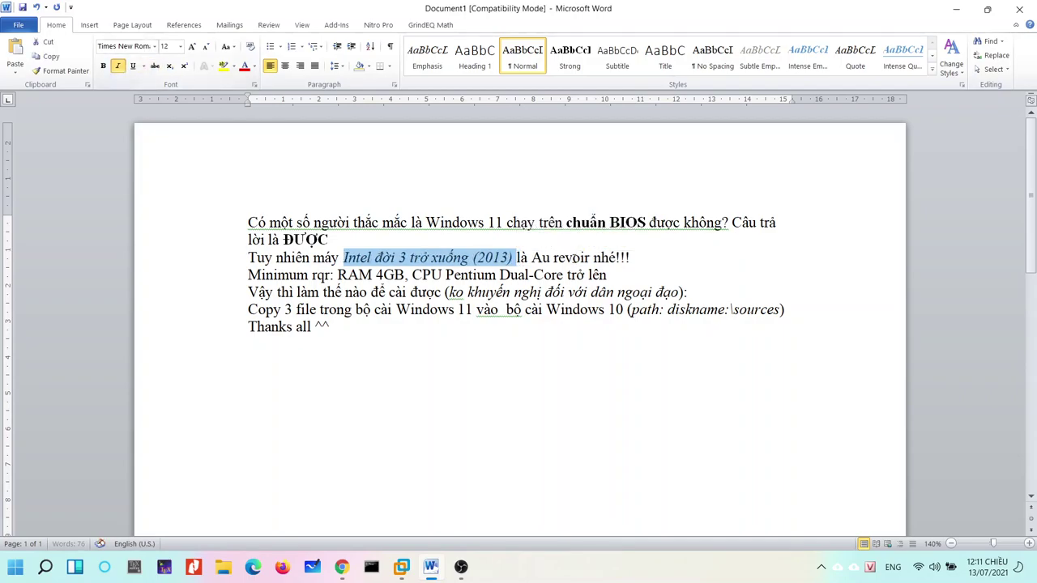
- Insert "(khỏi cài)" after "Au revoir", with the words inside the parentheses in italics
click(574, 258)
text(())
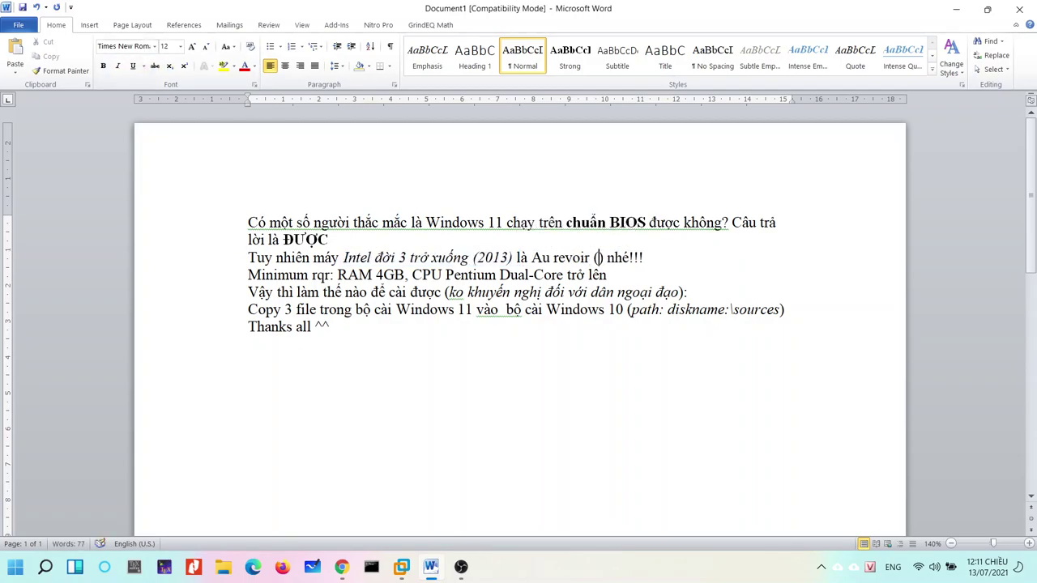
key(ctrl+i)
text(khởi cả)
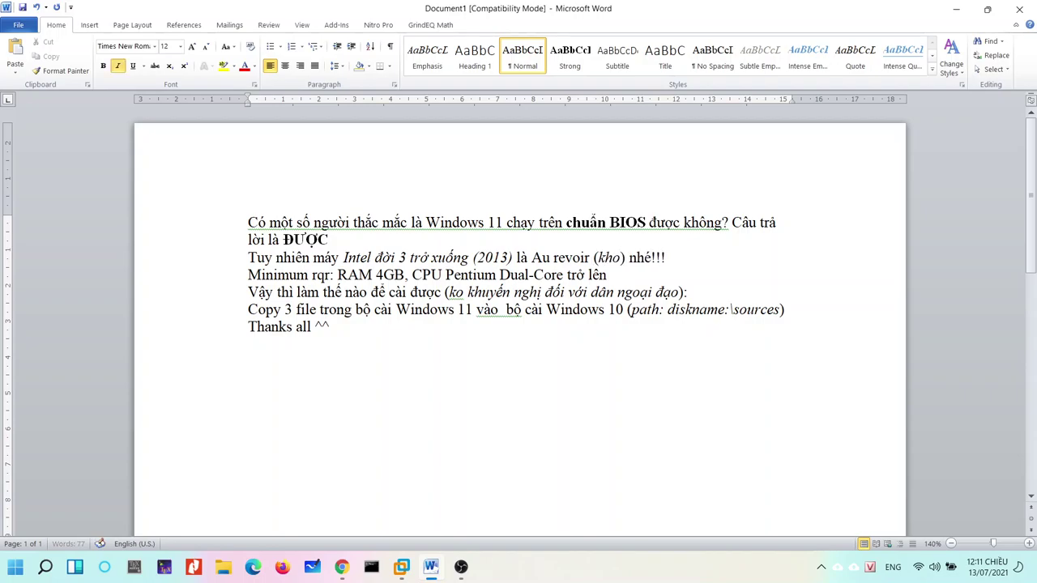
text(i cài)
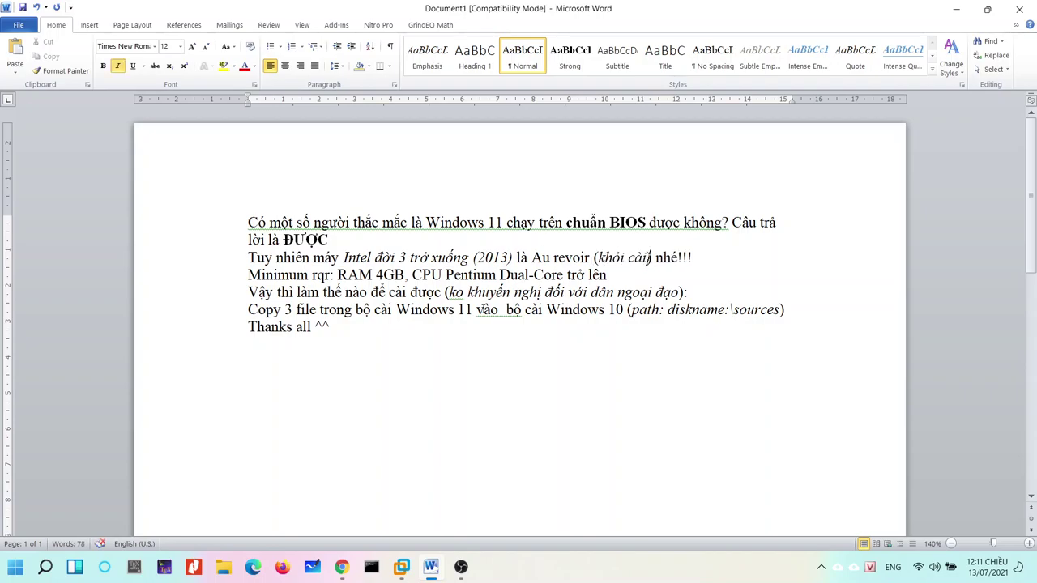
- Make "RAM 4GB, CPU Pentium Dual-Core trở lên" bold in the minimum requirements line
drag(339, 274, 607, 275)
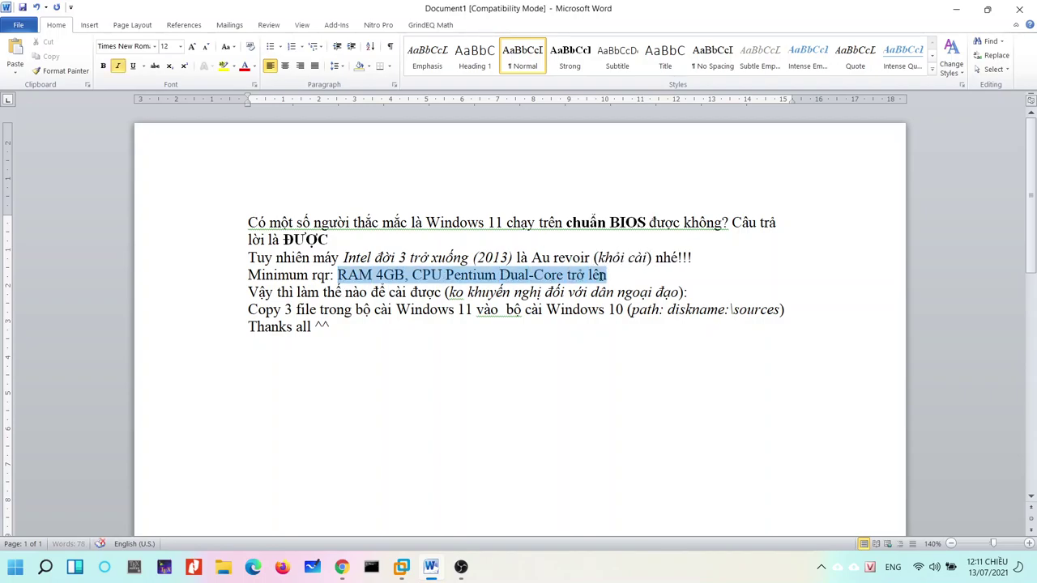
click(103, 66)
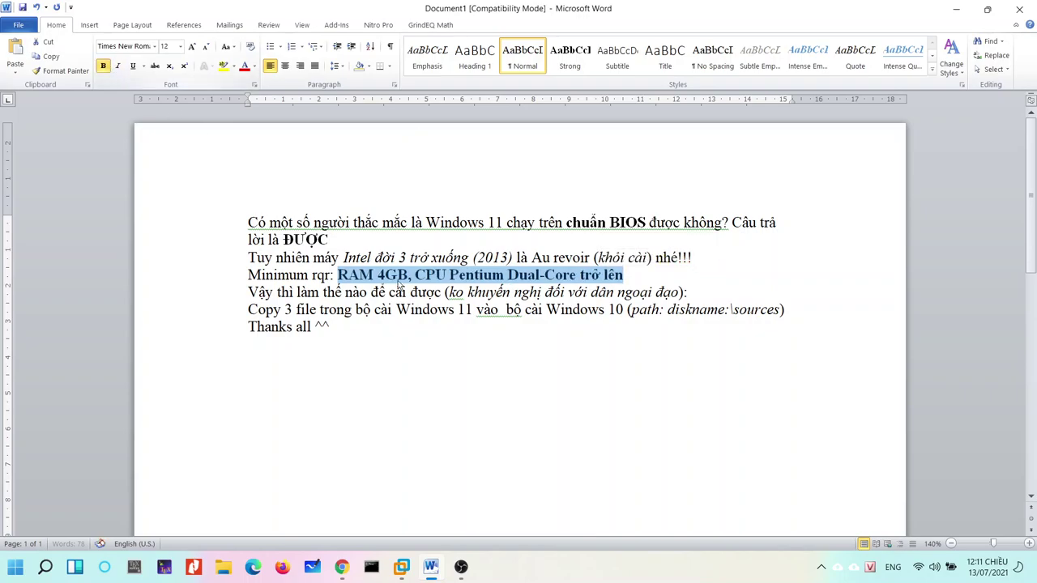
click(624, 279)
- Switch to the Windows 11 virtual machine and examine its CPU and memory performance in Task Manager
mouse_move(431, 571)
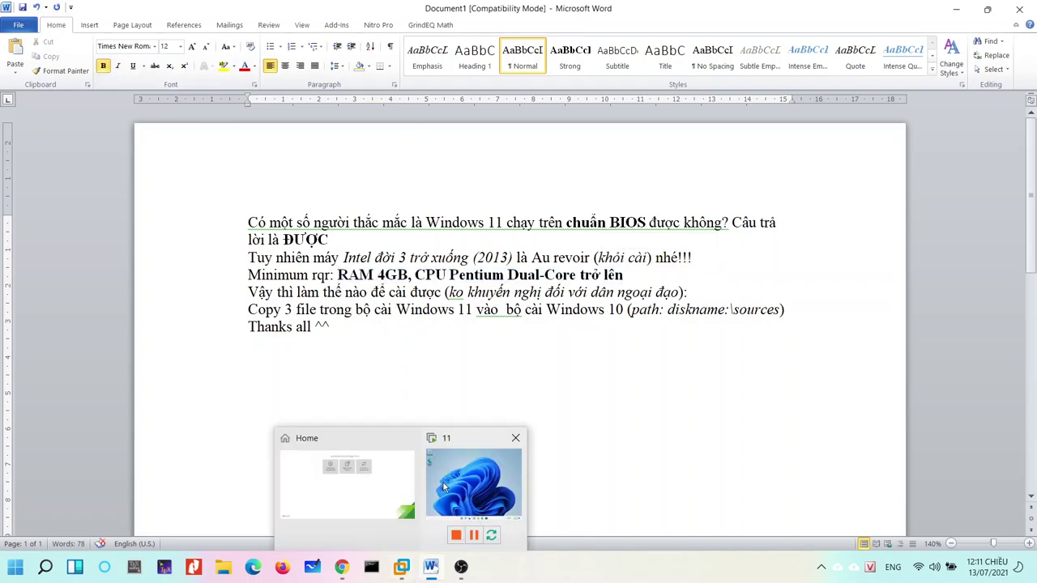
click(462, 486)
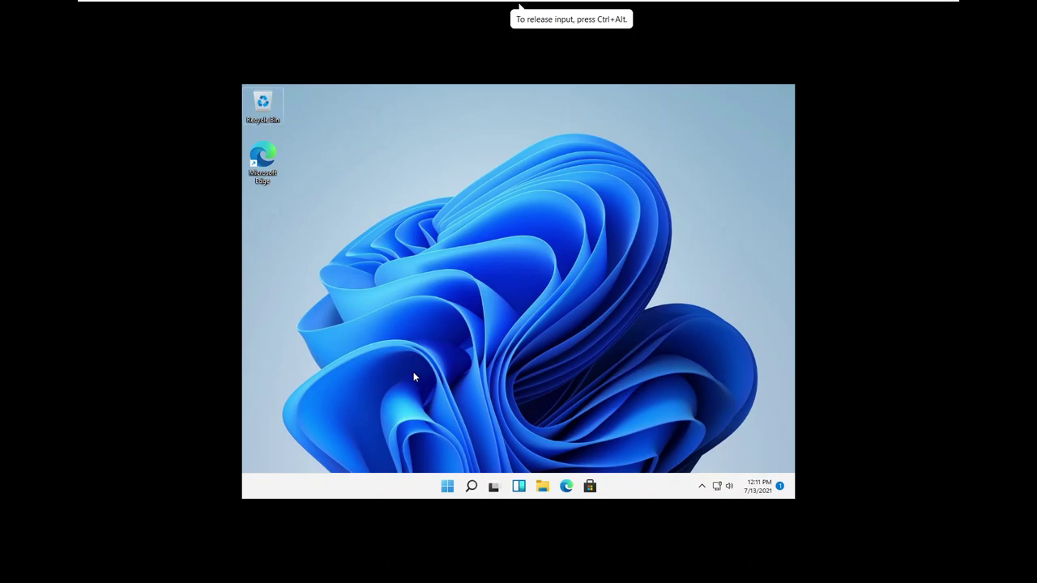
key(ctrl+shift+Escape)
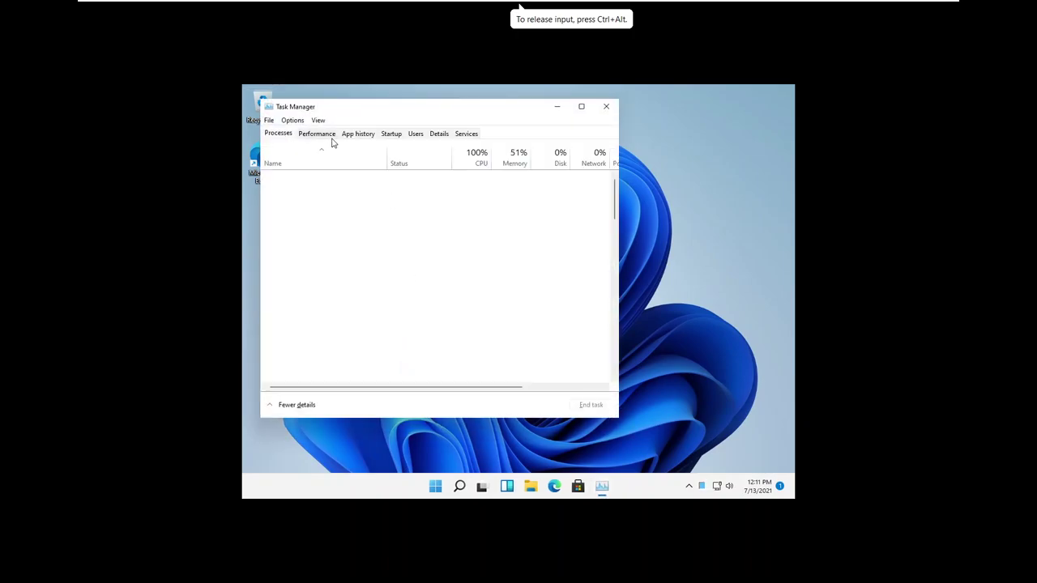
click(322, 135)
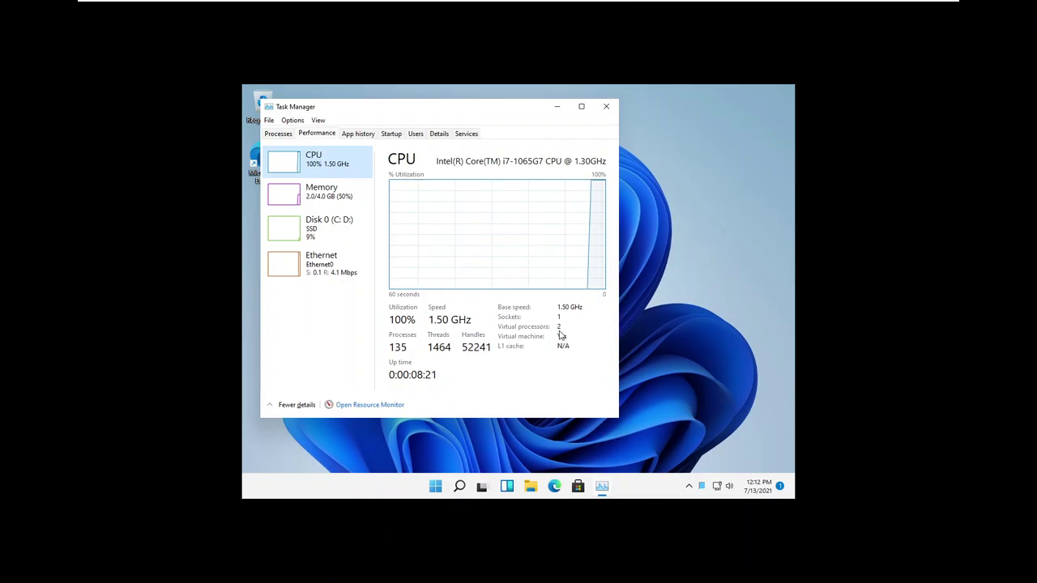
click(322, 199)
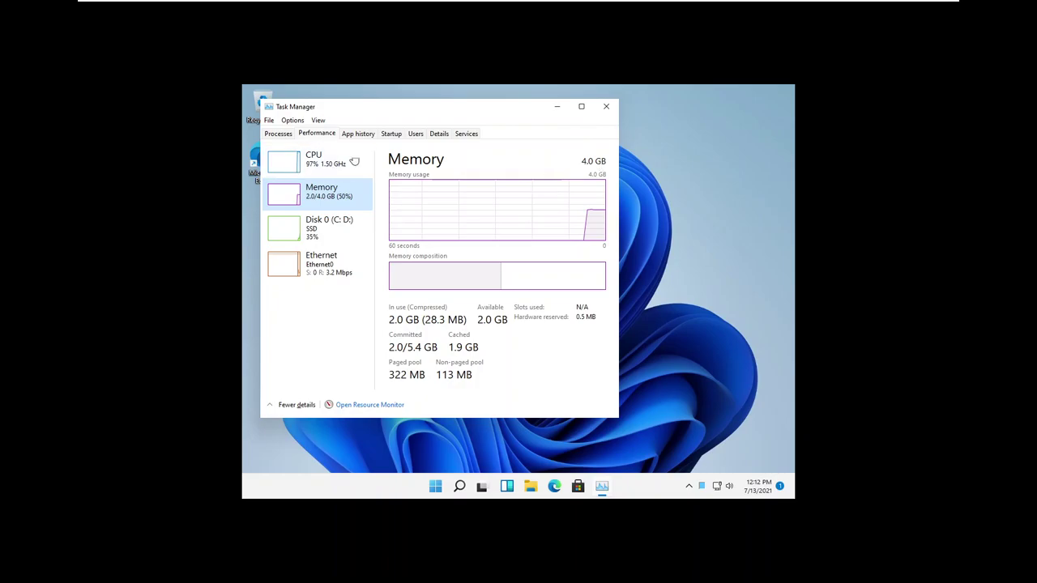
- Return to the Word document and italicize "3 file" in the line about copying files into the Windows 10 installer
mouse_move(880, 3)
click(907, 12)
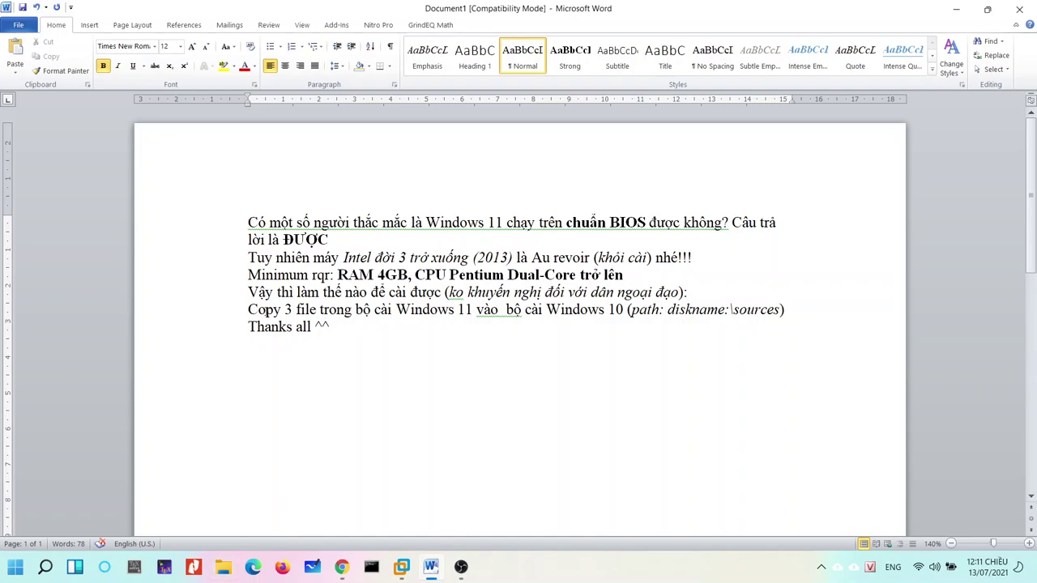
drag(248, 309, 786, 311)
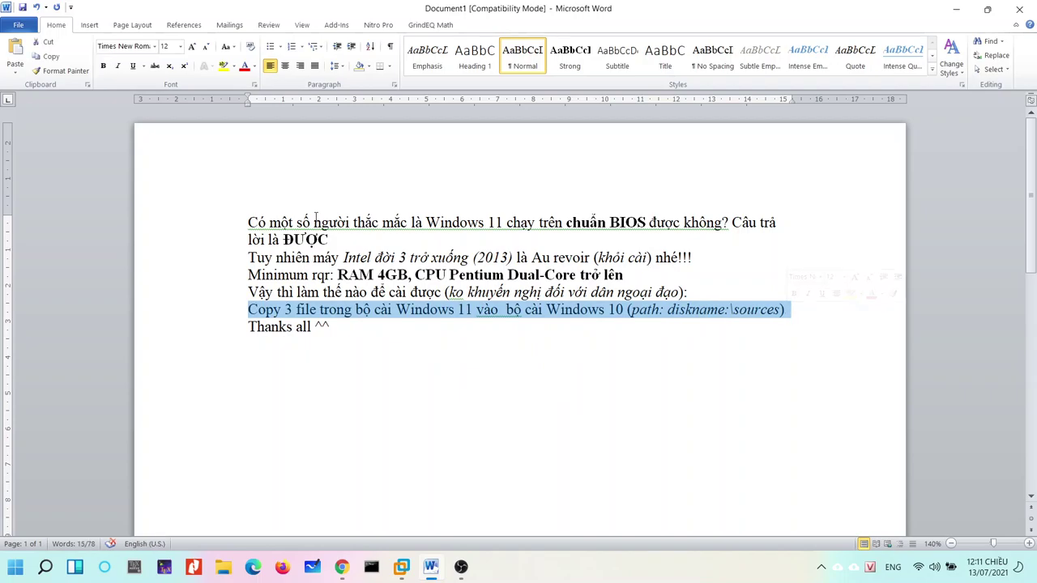
click(388, 323)
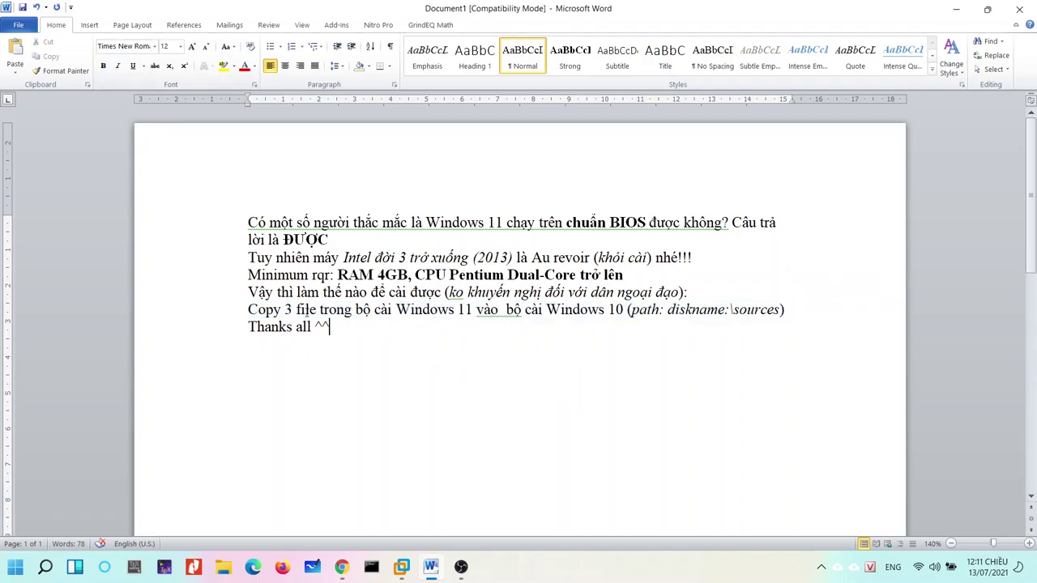
drag(317, 311, 286, 311)
key(ctrl+i)
click(659, 312)
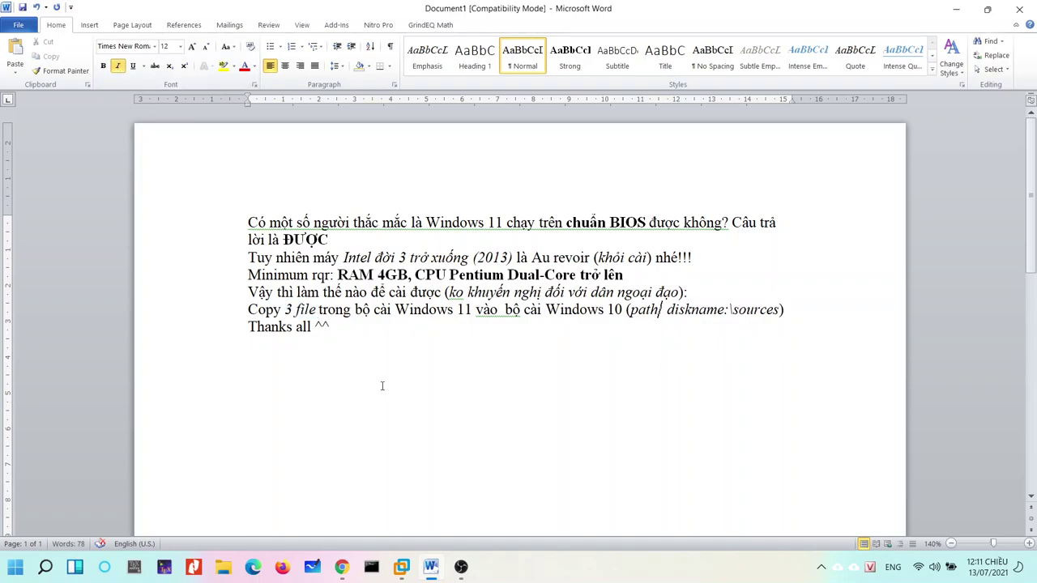
- Locate and select the en_windows_10_consumer_editions disc image in the Download folder in File Explorer
click(227, 572)
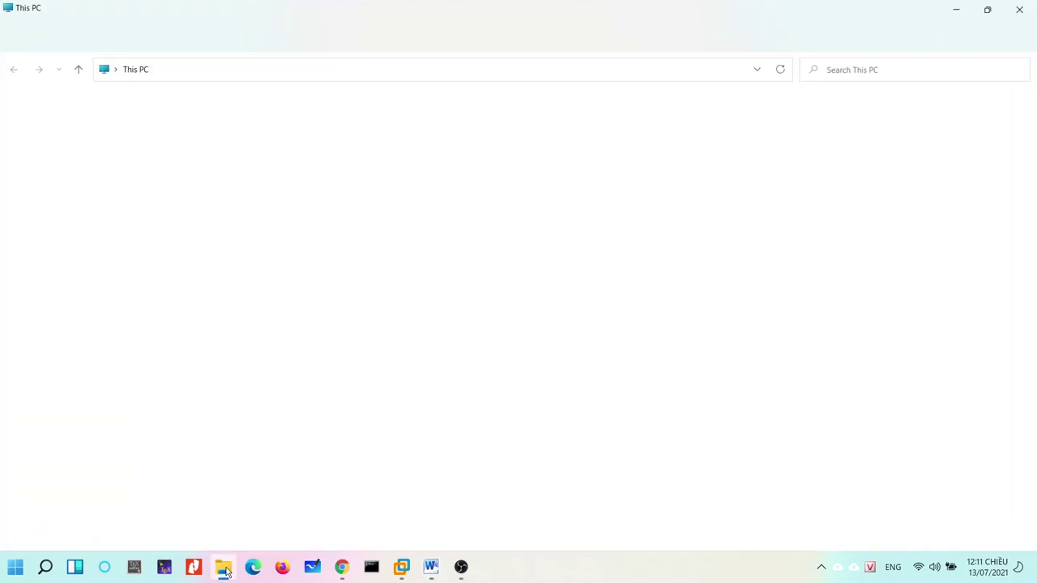
click(63, 136)
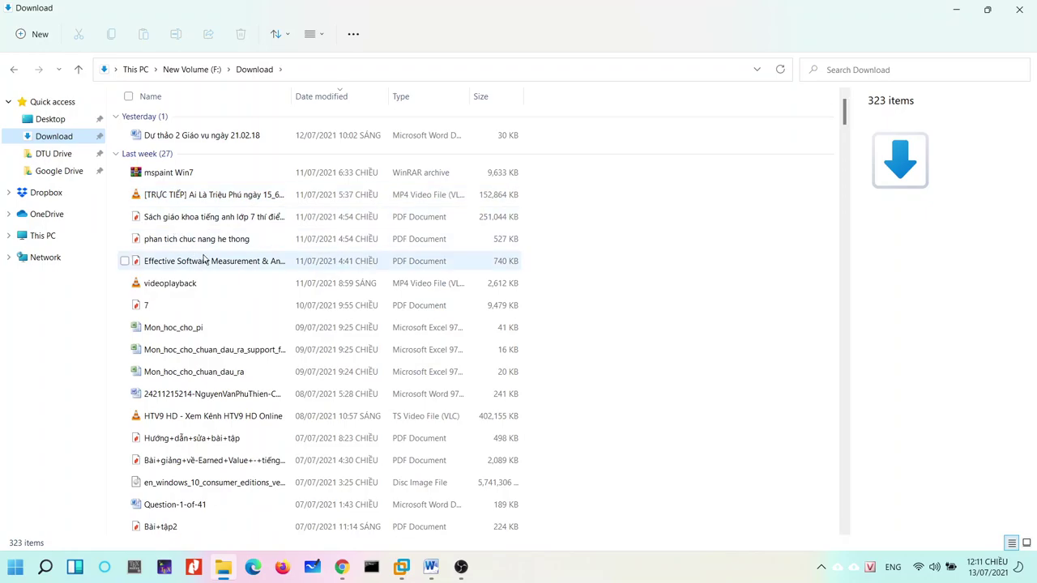
scroll(219, 365, down, 3)
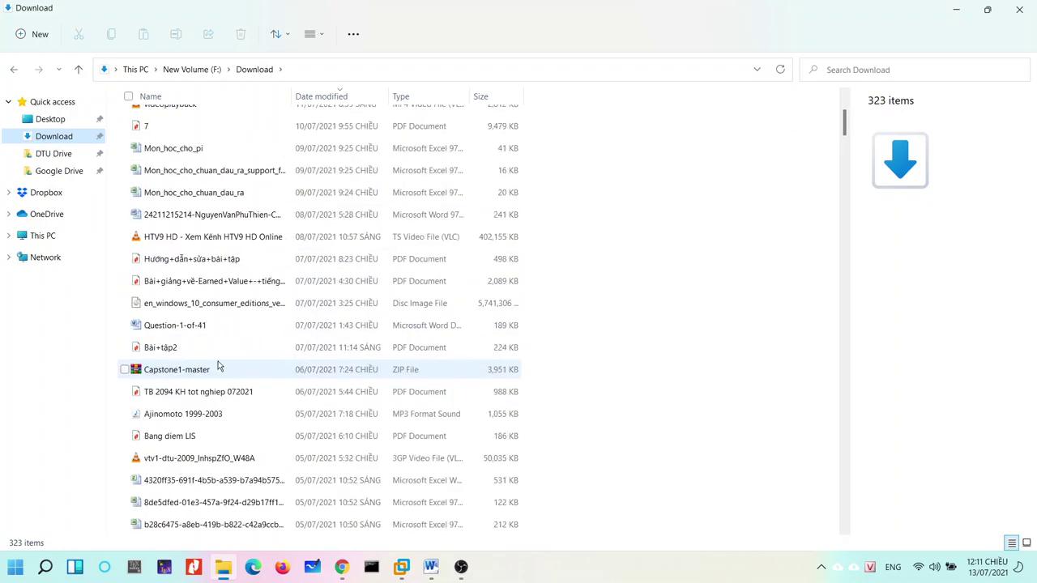
click(194, 304)
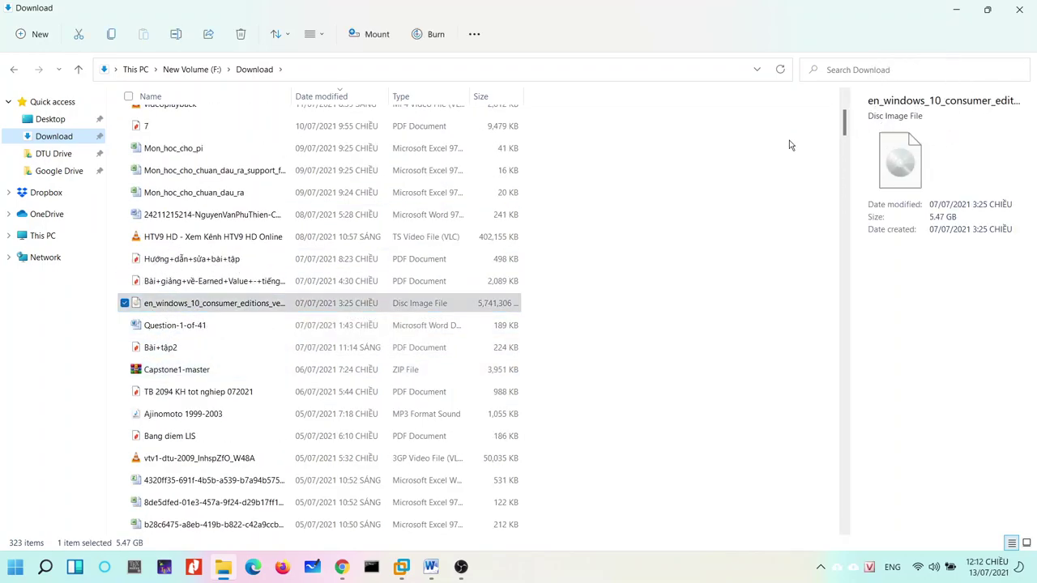
- Find and launch PowerISO
click(45, 567)
text(po)
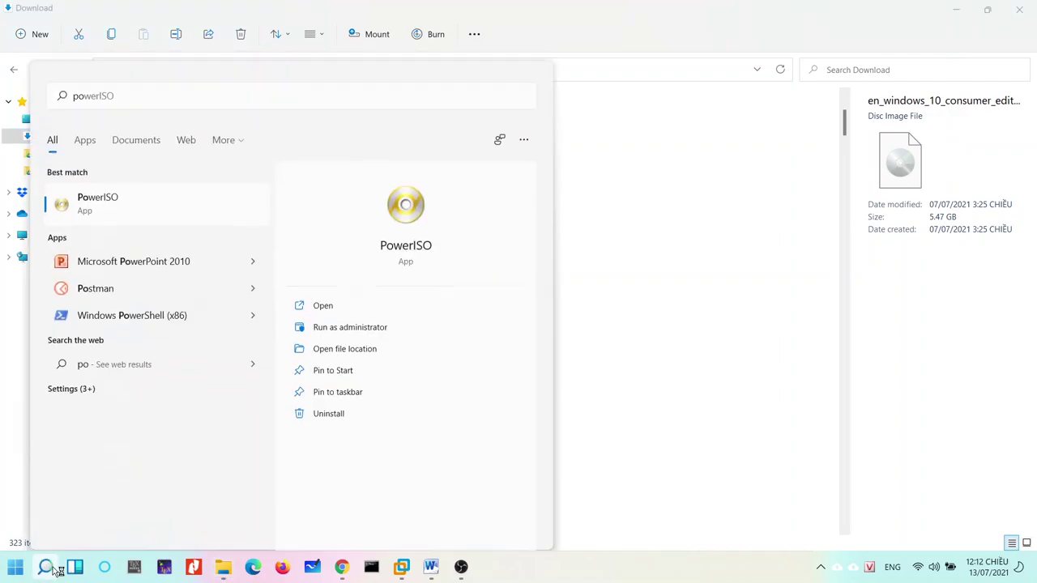
key(Return)
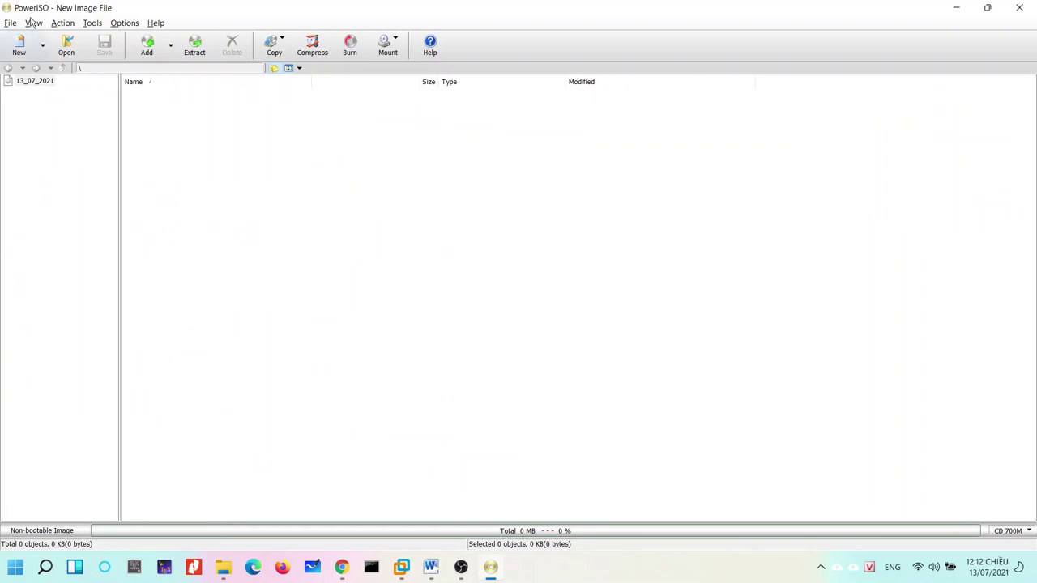
- Open the en_windows_10_consumer_editions_version_21h1_x64 disc image from the Download folder in PowerISO
click(11, 23)
click(33, 52)
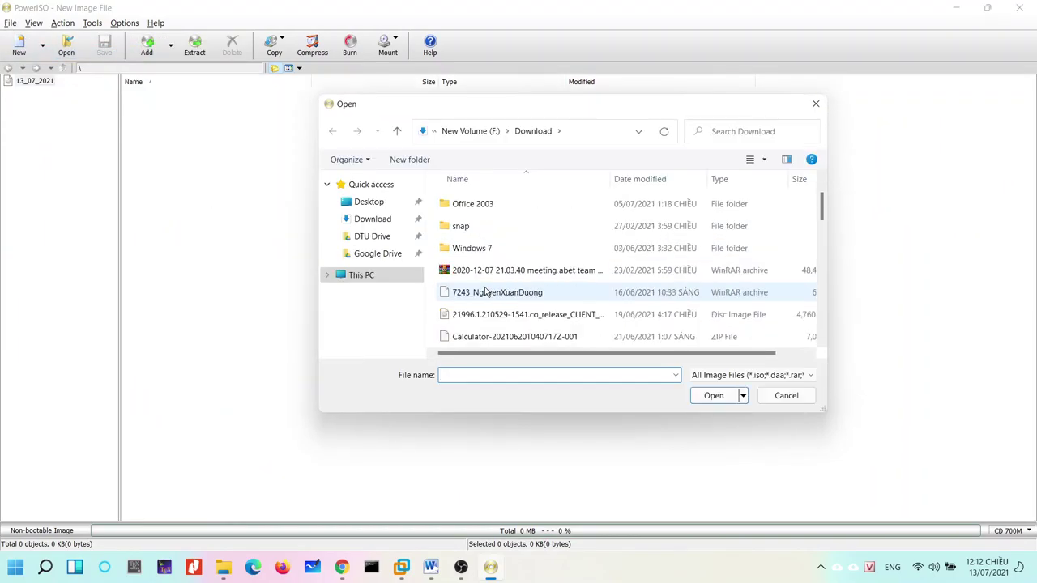
scroll(486, 291, down, 2)
text(en)
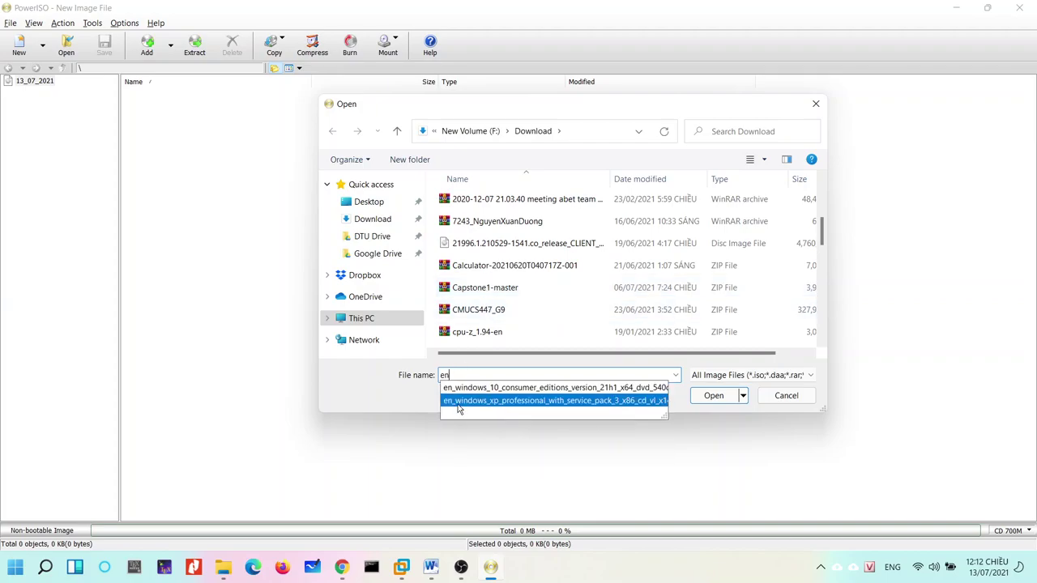
click(483, 388)
click(708, 397)
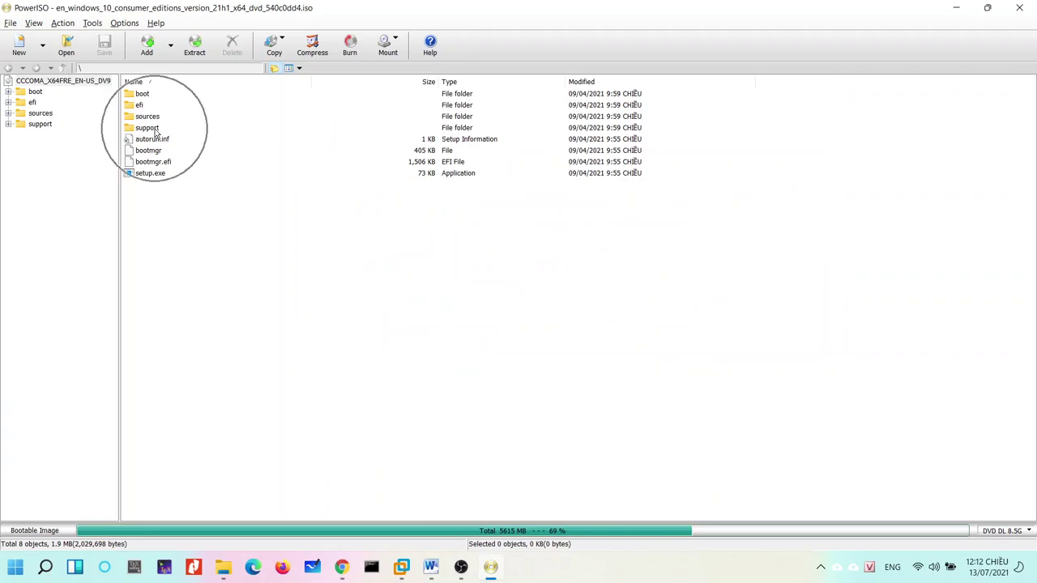
- Browse the Windows 10 image's support and sources folders and go back to the sources folder from the image root
click(154, 130)
double_click(155, 130)
click(40, 113)
click(42, 83)
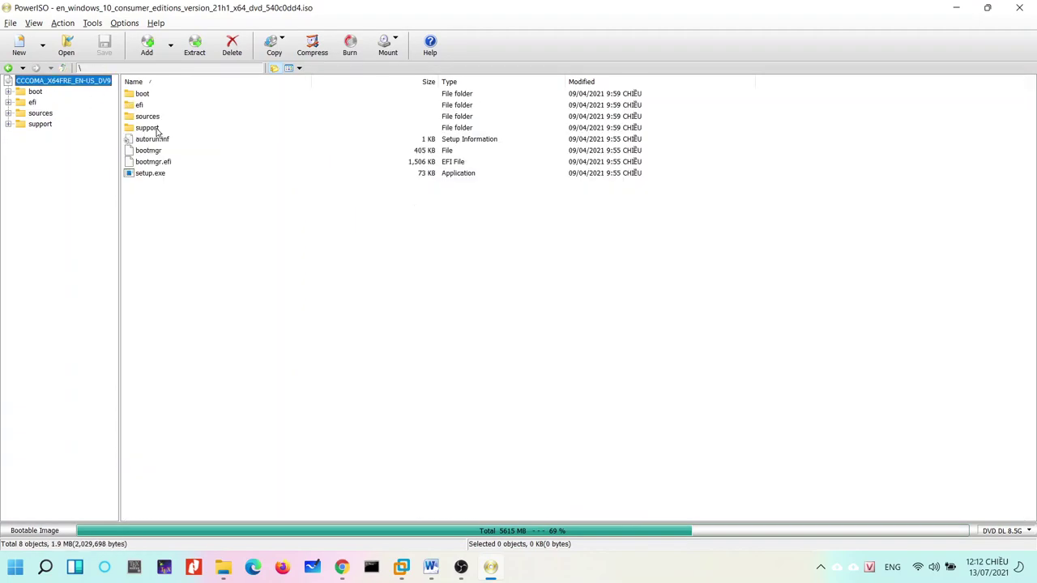
double_click(147, 118)
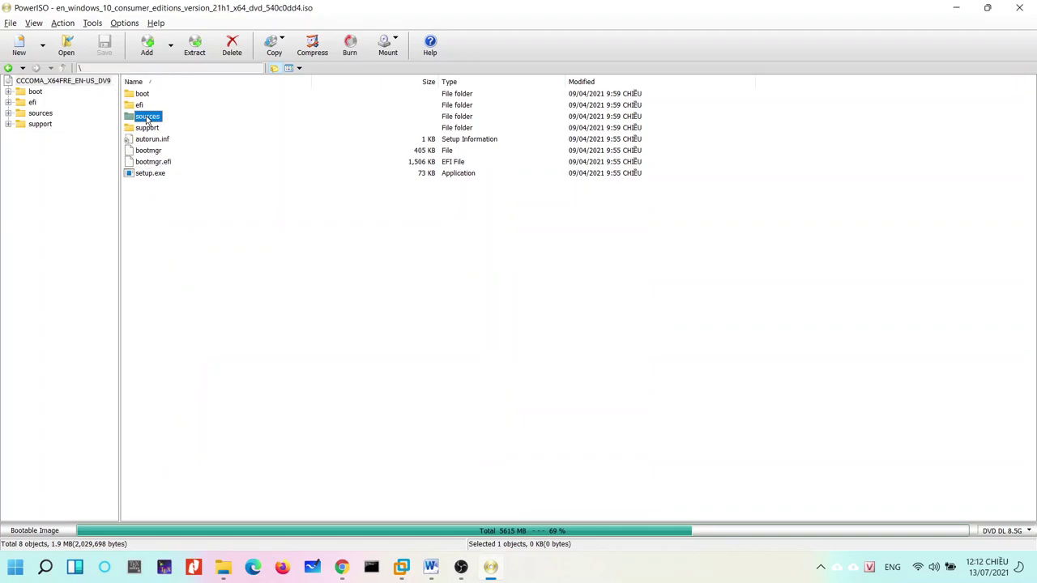
- Set PowerISO aside and select the 21996.1.210529-1541.co_release Windows 11 disc image in the Download folder
click(956, 7)
scroll(502, 324, down, 6)
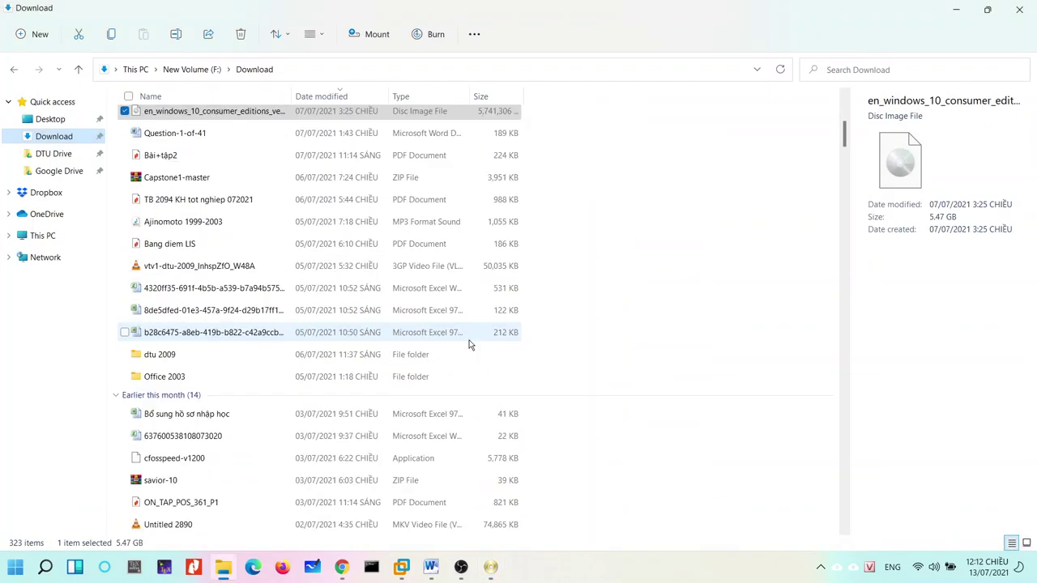
scroll(468, 345, down, 3)
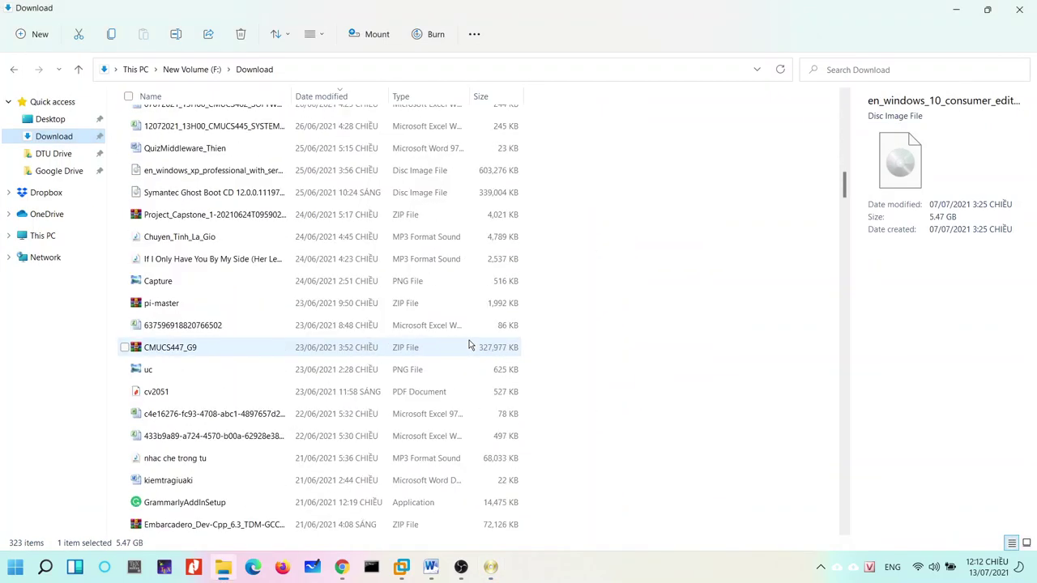
scroll(468, 345, down, 5)
click(217, 376)
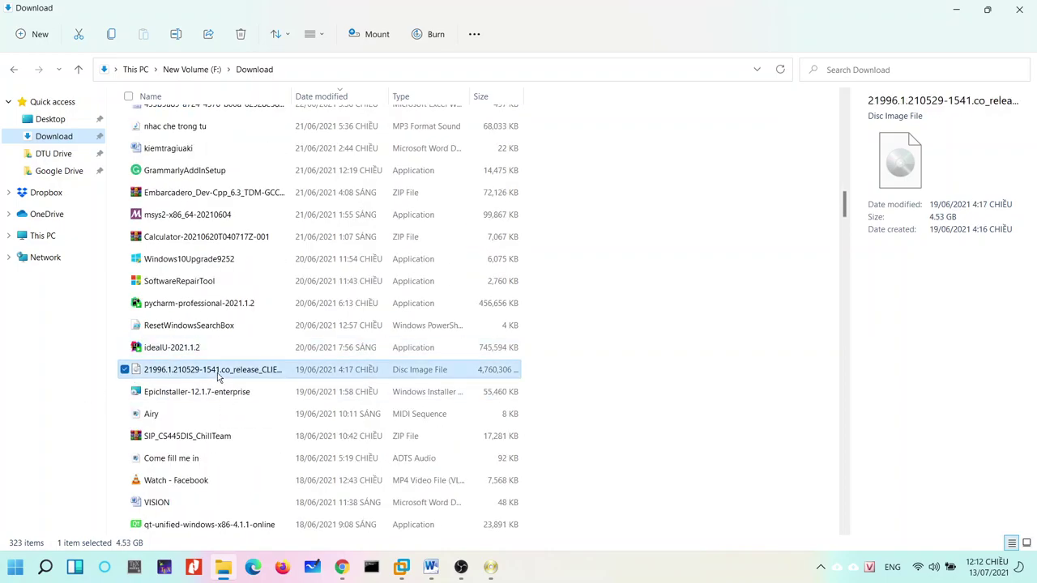
click(217, 376)
click(217, 376)
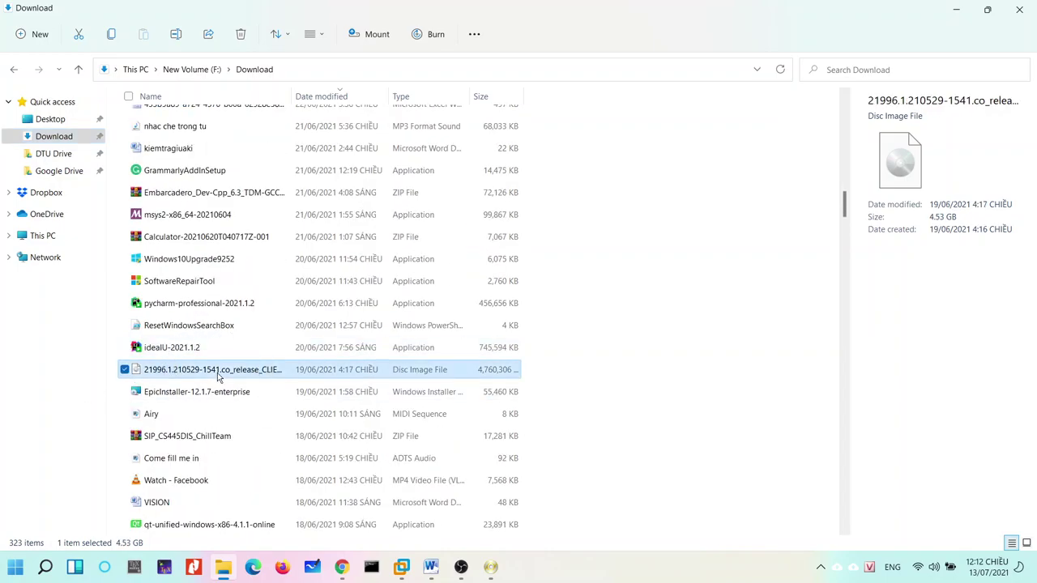
- Switch to the Word document and highlight "bộ cài Windows 11" in the line about copying 3 files
click(430, 567)
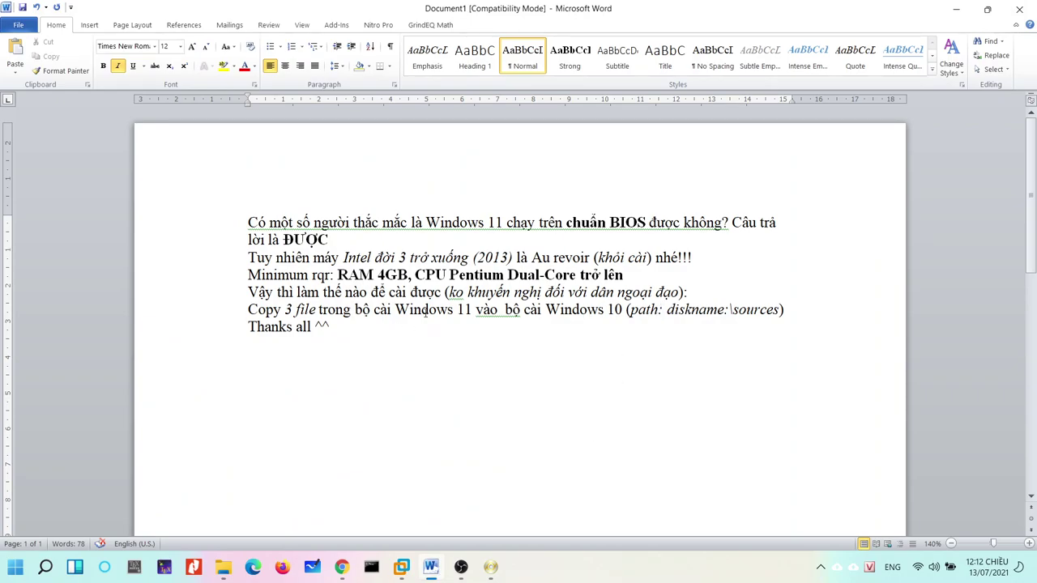
drag(356, 310, 464, 309)
click(342, 567)
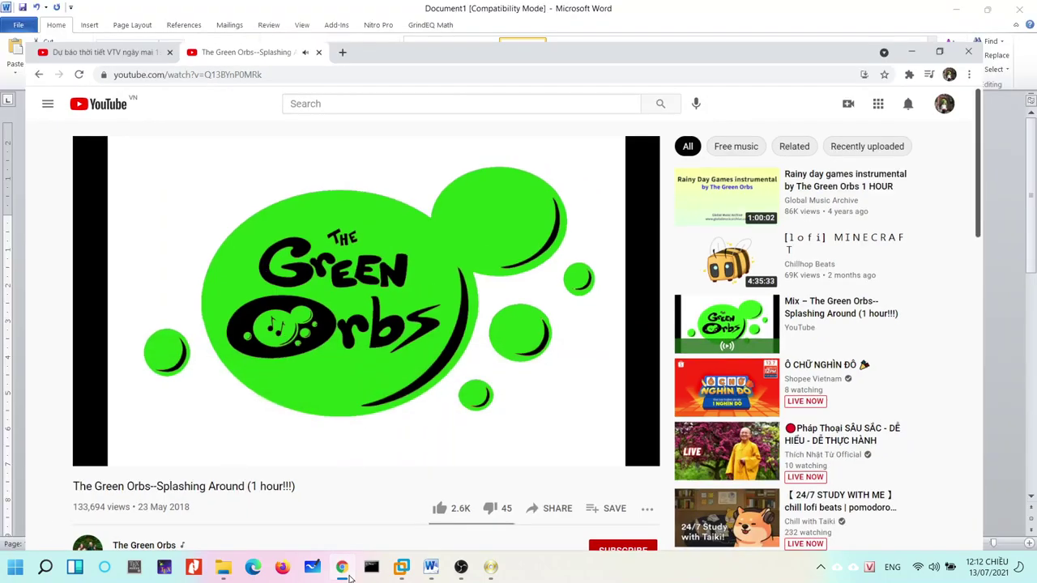
click(430, 567)
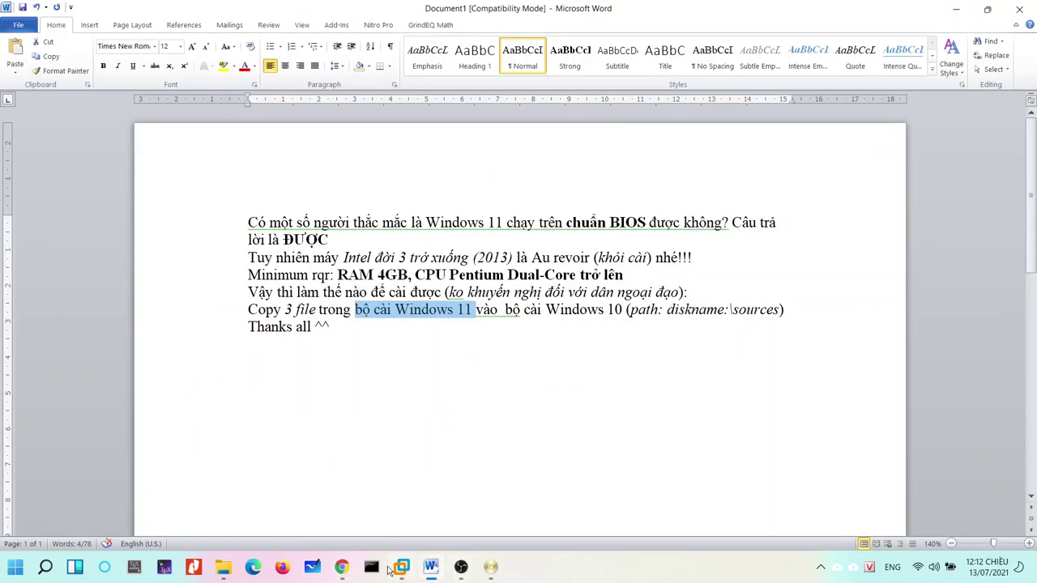
- Copy the Windows 11 disc image's file name from File Explorer and paste it after "Windows 11" in the Word document's copy instruction
click(223, 570)
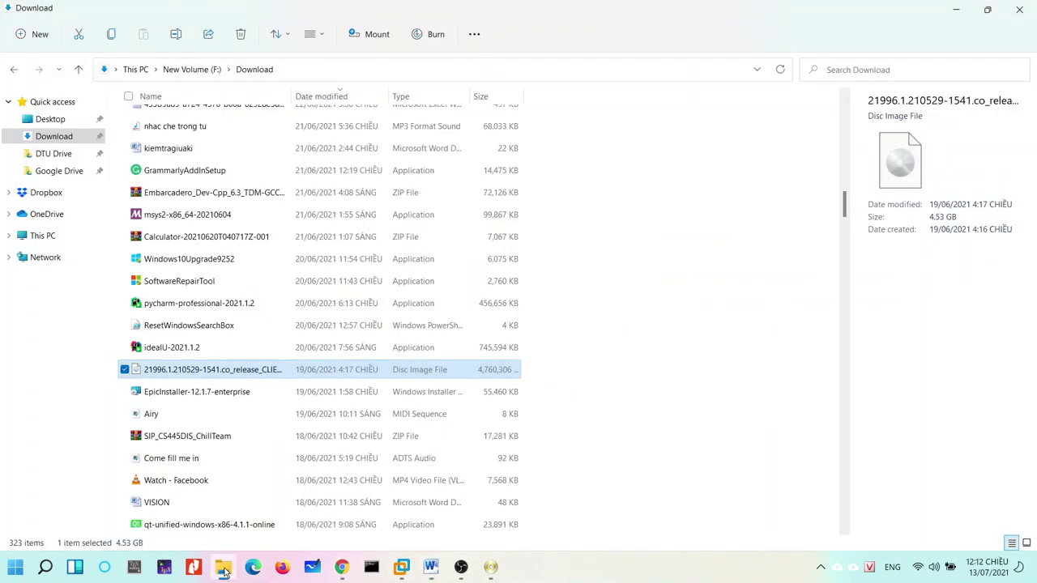
key(F2)
key(ctrl+c)
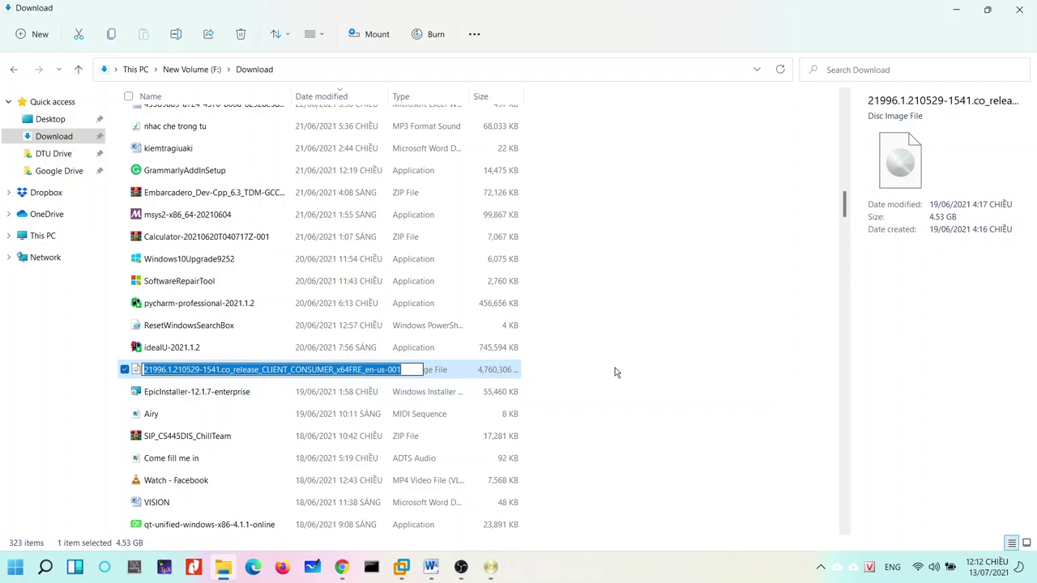
click(664, 368)
click(431, 568)
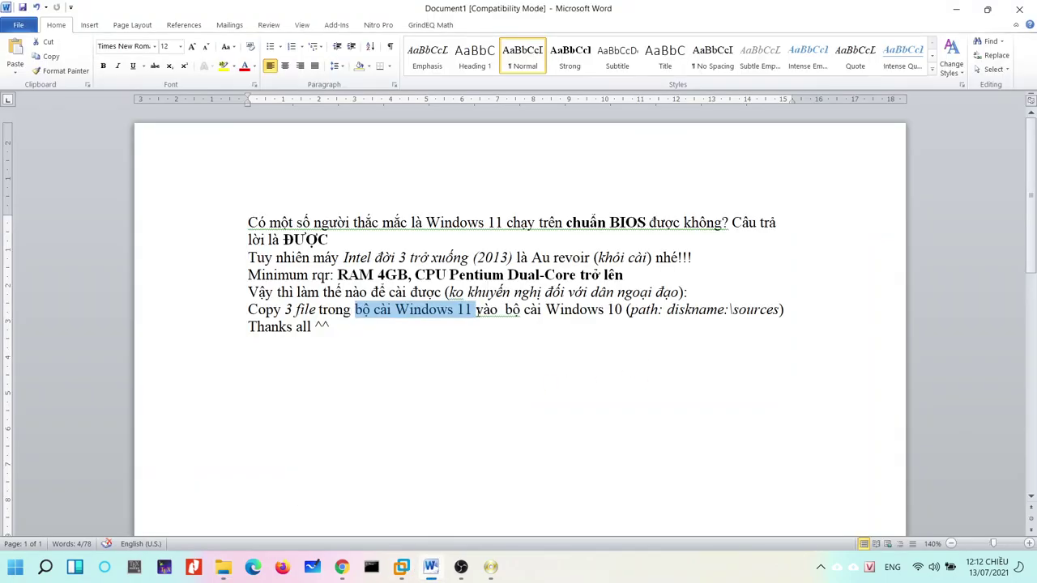
click(476, 310)
key(ctrl+v)
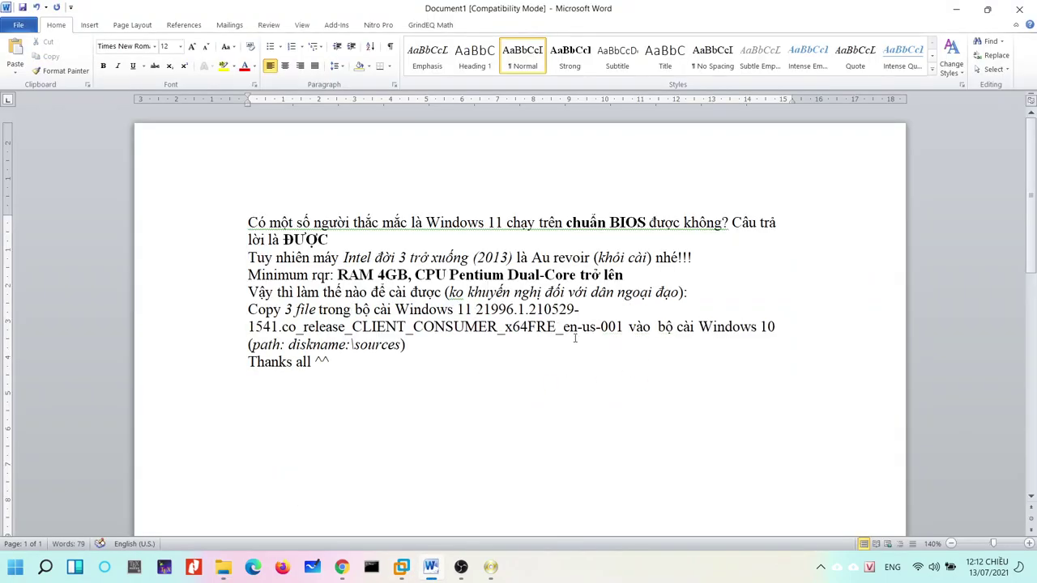
- Make the pasted Windows 11 image name bold and insert "filename: " before it
drag(628, 327, 476, 310)
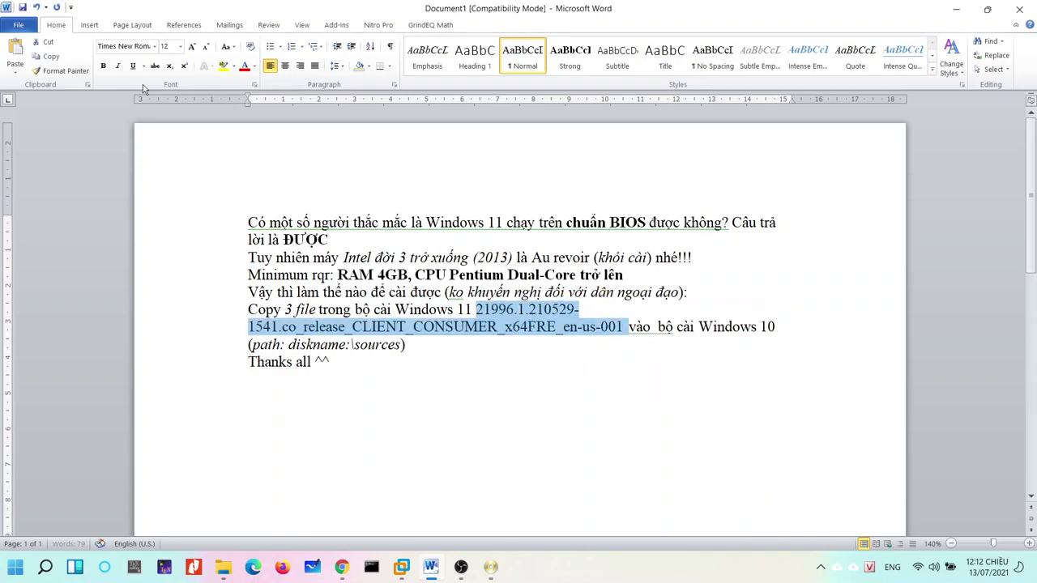
click(103, 67)
click(477, 310)
text(filename: )
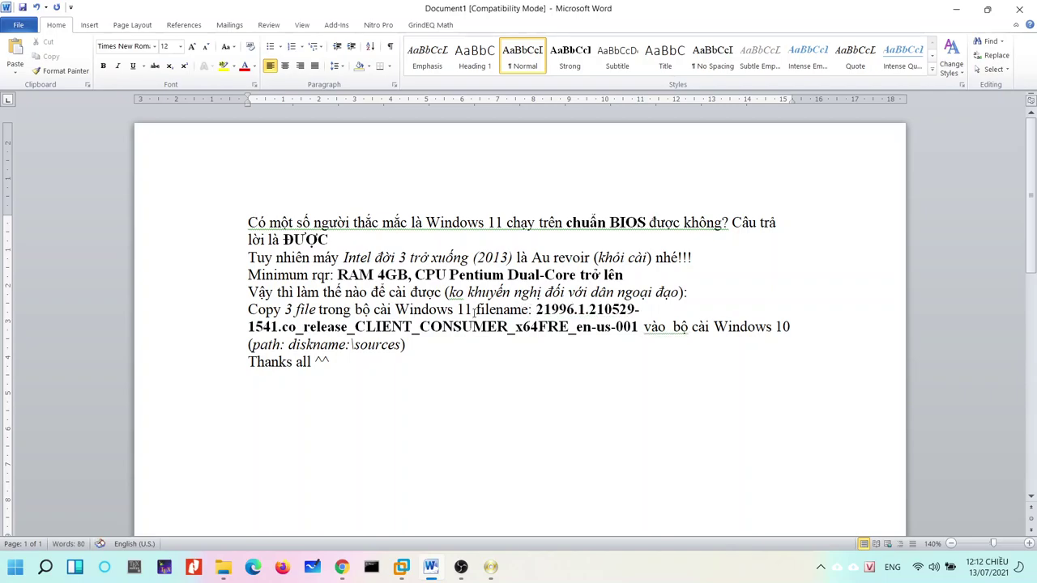
- Enclose "filename:" and the image name in parentheses and italicize the text inside them
text(()
click(640, 326)
text())
drag(639, 326, 481, 310)
click(119, 66)
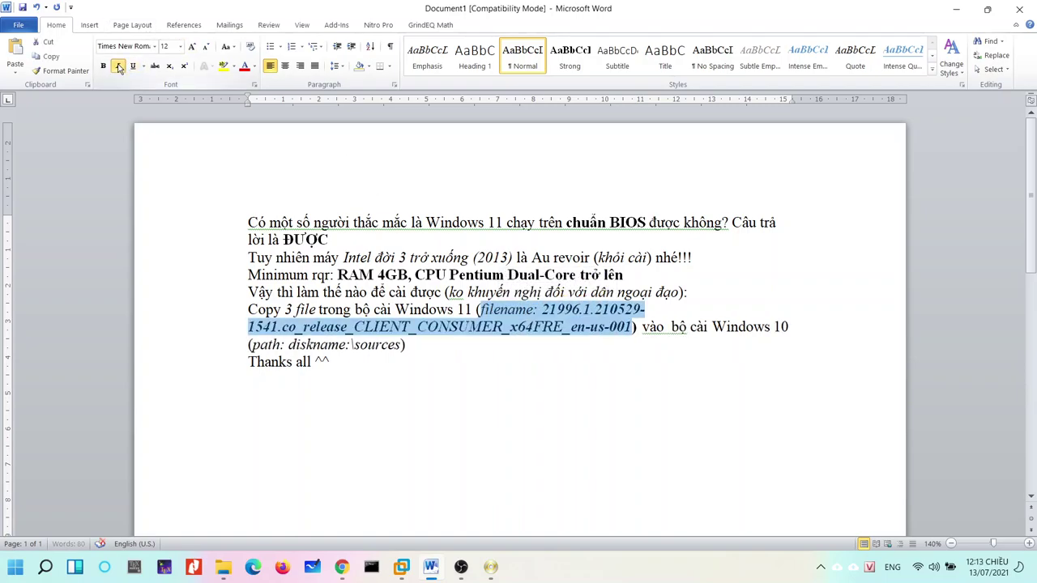
click(558, 332)
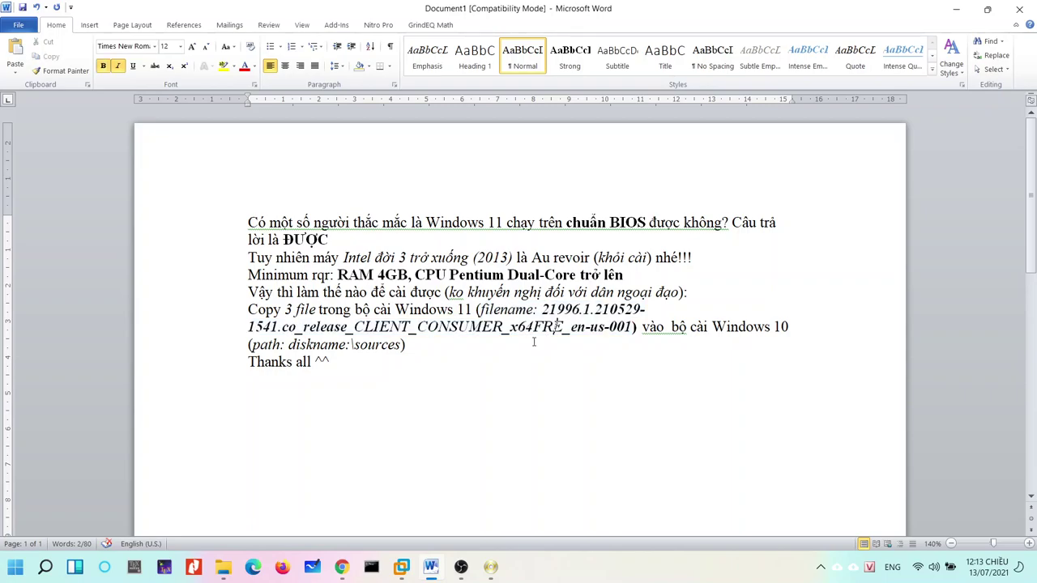
- Mount the 21996.1.210529-1541 Windows 11 disc image from the Download folder and decline the offer to back up its files
click(226, 570)
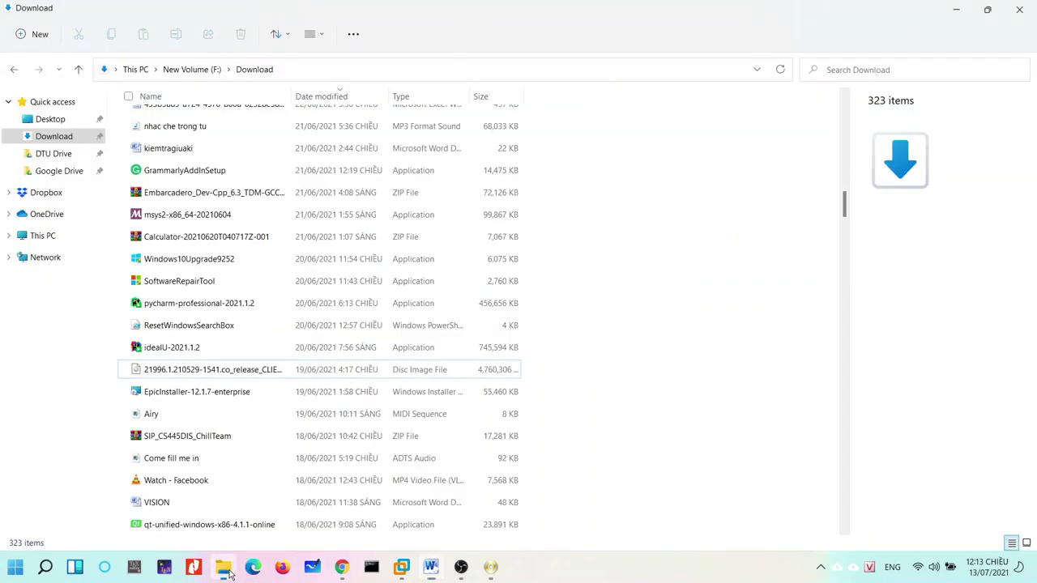
click(176, 371)
right_click(176, 374)
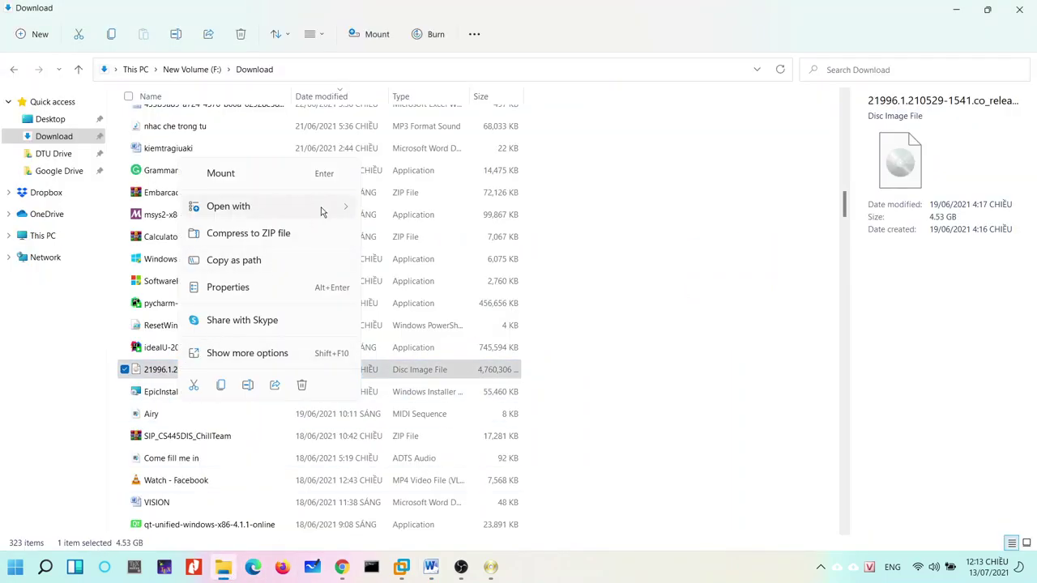
click(154, 373)
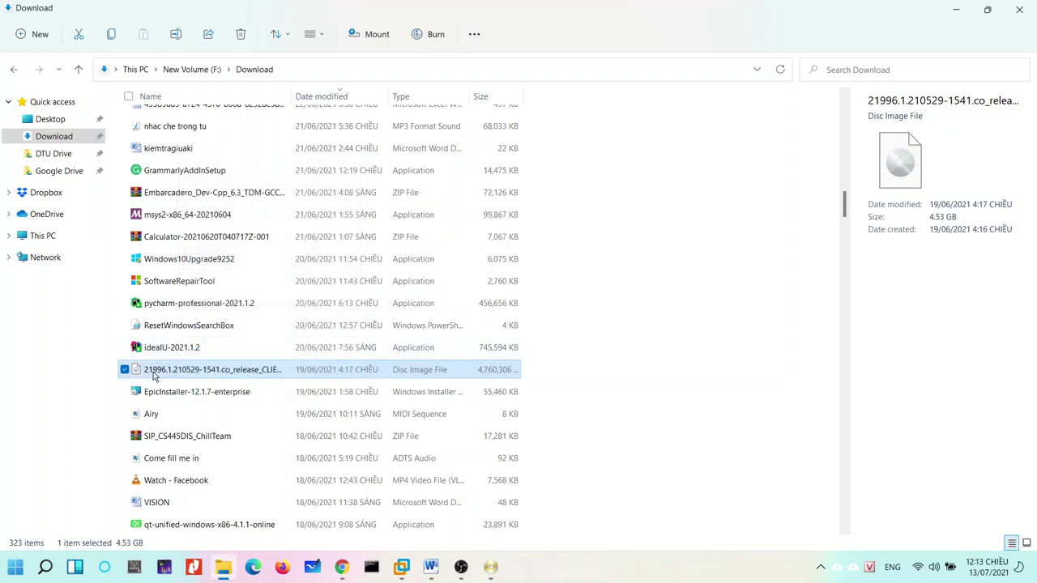
double_click(154, 375)
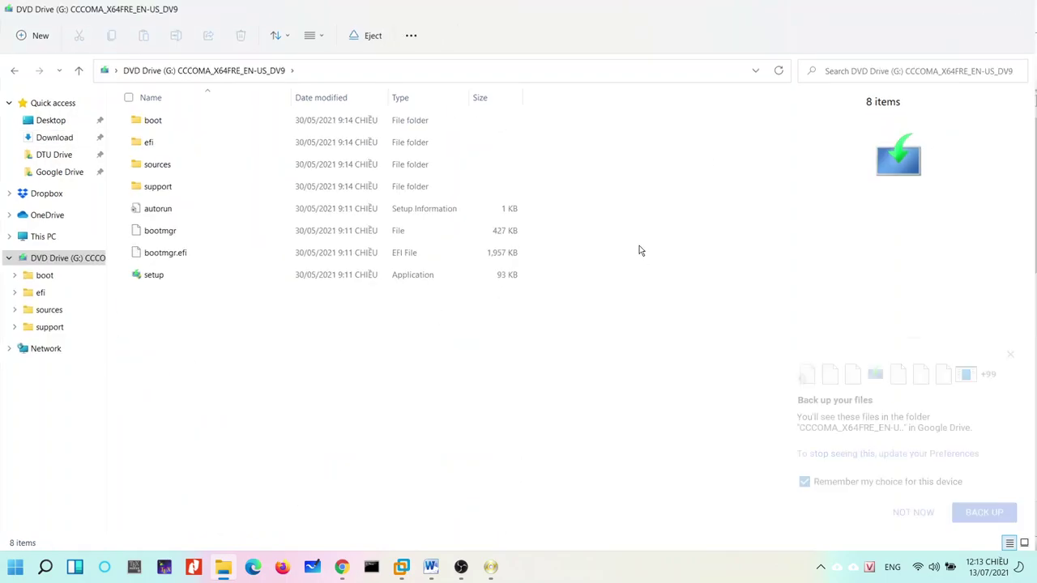
key(alt+Tab)
click(913, 514)
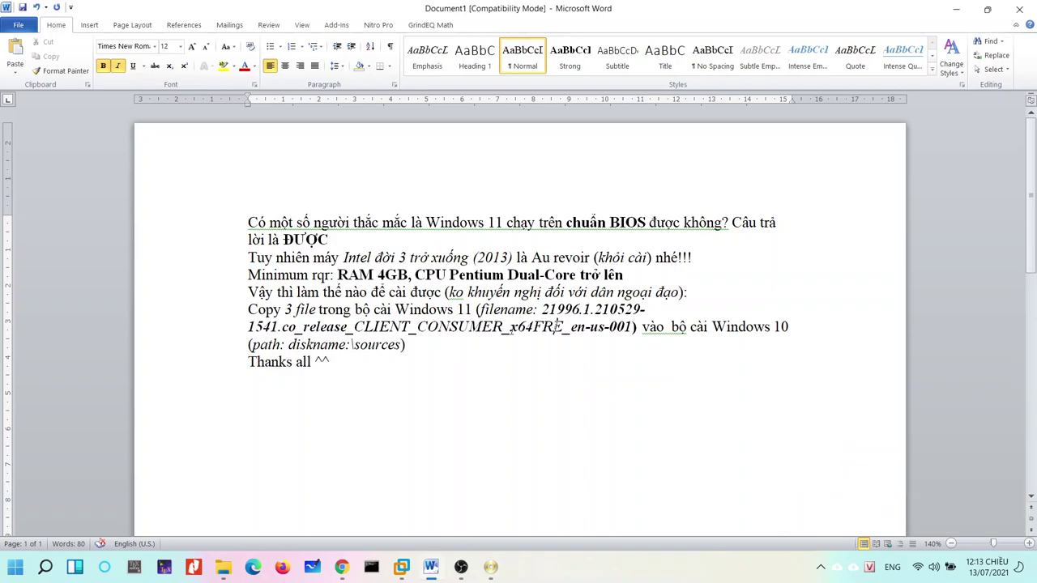
- Add the note "(trong tương lai MS sẽ đổi tên iso Windows 11)" after the sources path in the Word document
click(429, 347)
text(()
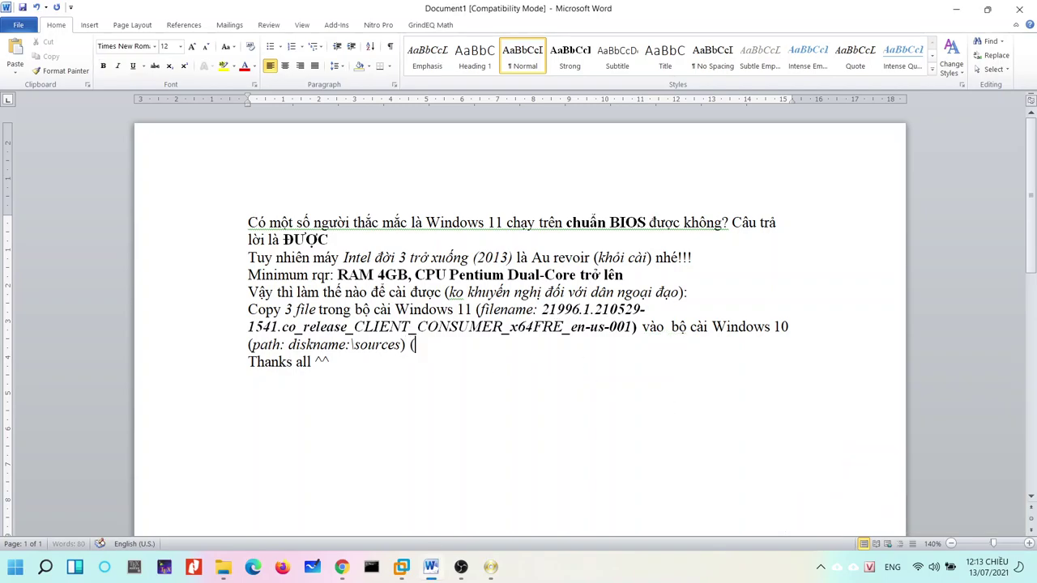
text(trong))
text(MS sẽ đổi tên)
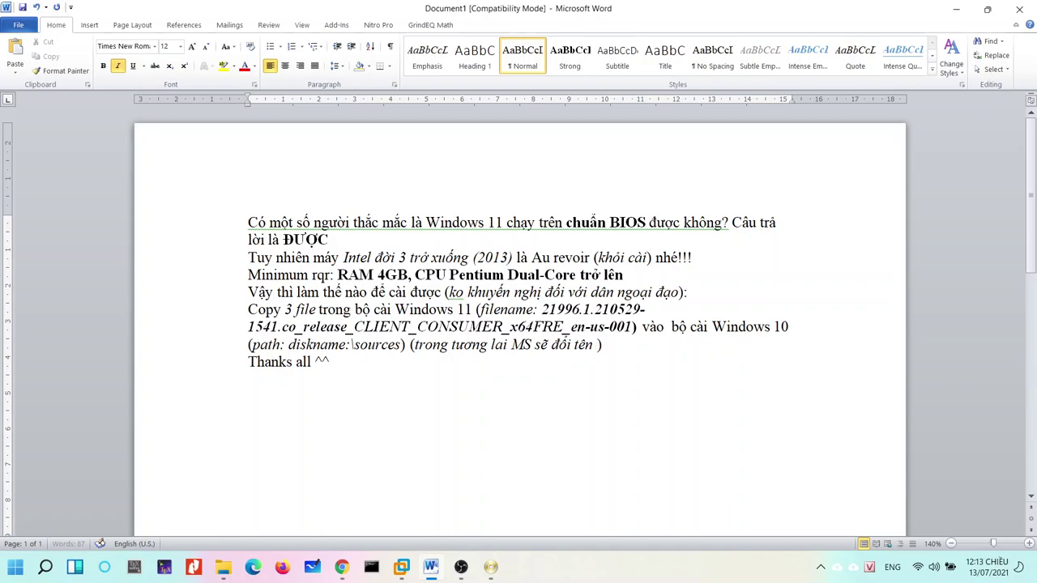
text(Windows 11)
- Make the note about MS renaming the Windows 11 iso bold inside its parentheses
drag(694, 347, 415, 348)
key(ctrl+b)
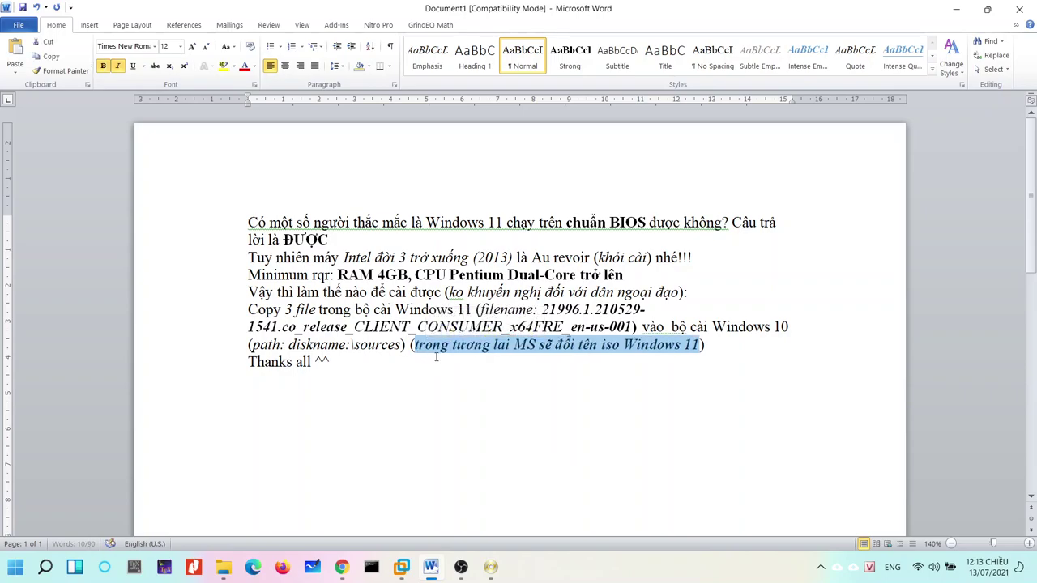
click(486, 353)
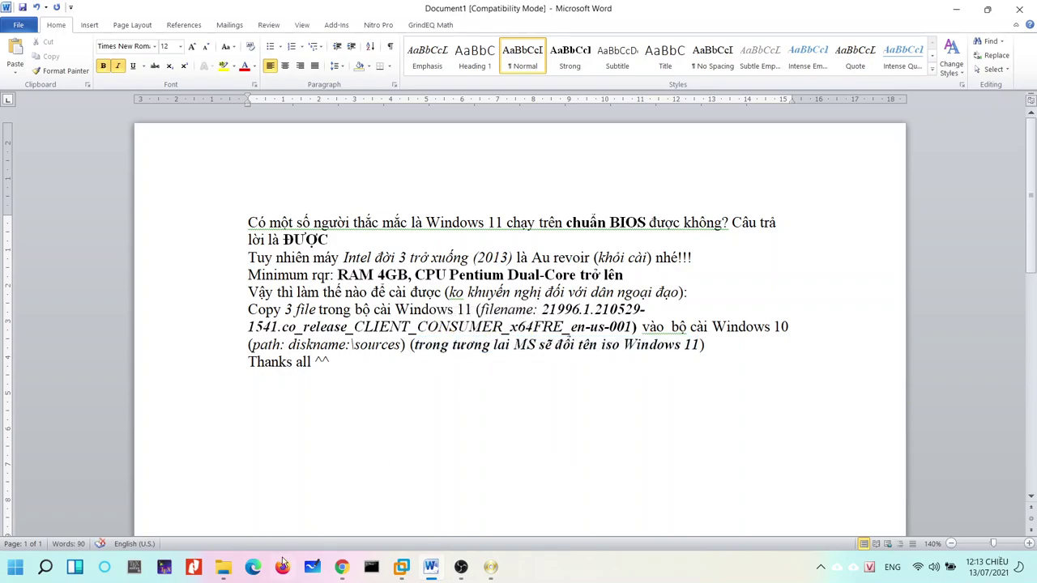
- Return to the mounted Windows 11 DVD drive in File Explorer and open its sources folder
click(224, 569)
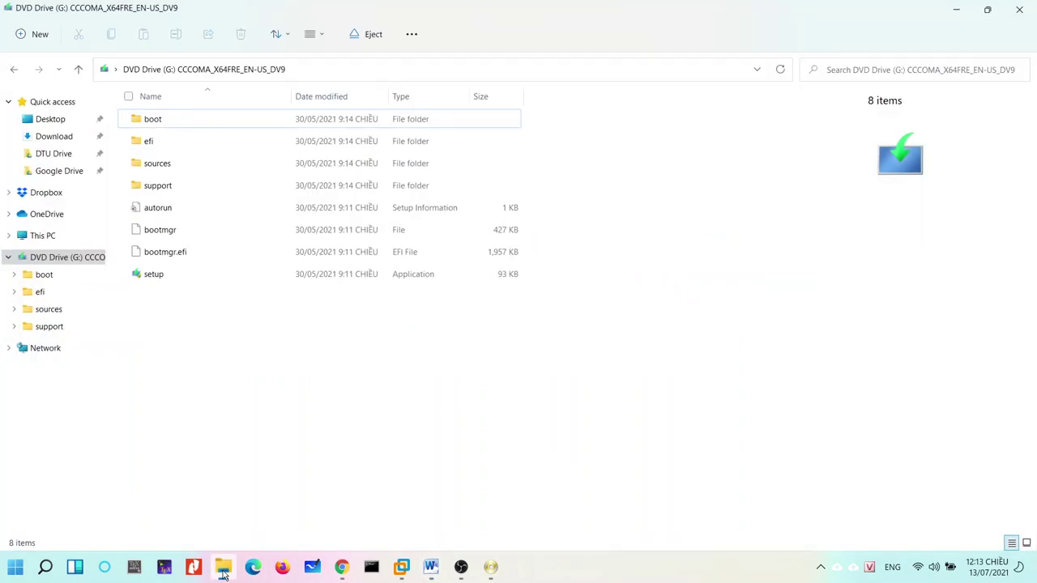
click(157, 172)
double_click(157, 173)
- Select appraiser.dll, appraiserres.dll and install.wim together in the Windows 11 disc's sources folder
scroll(195, 332, down, 3)
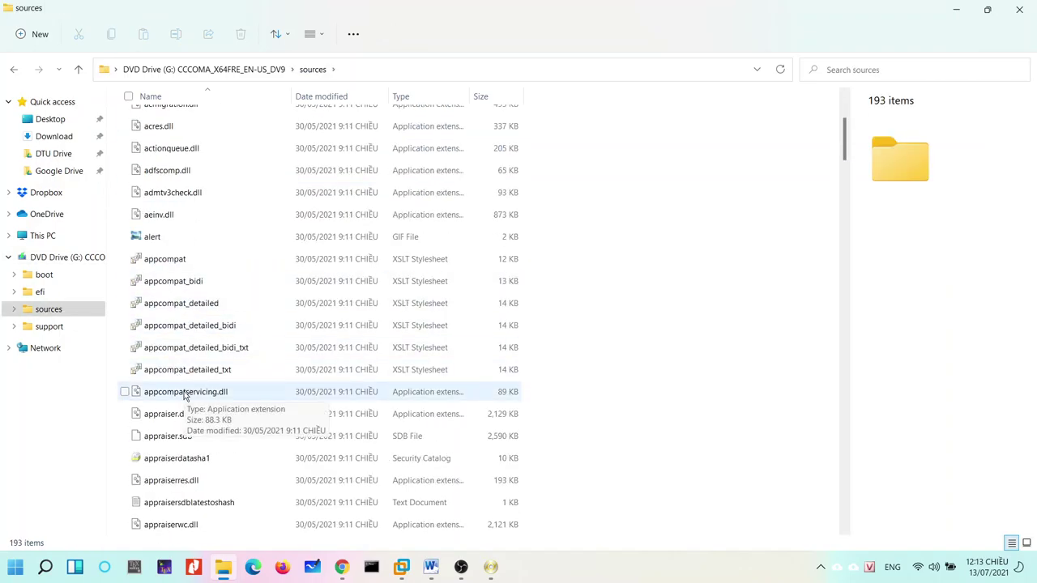
click(164, 416)
ctrl+click(180, 482)
scroll(186, 486, down, 4)
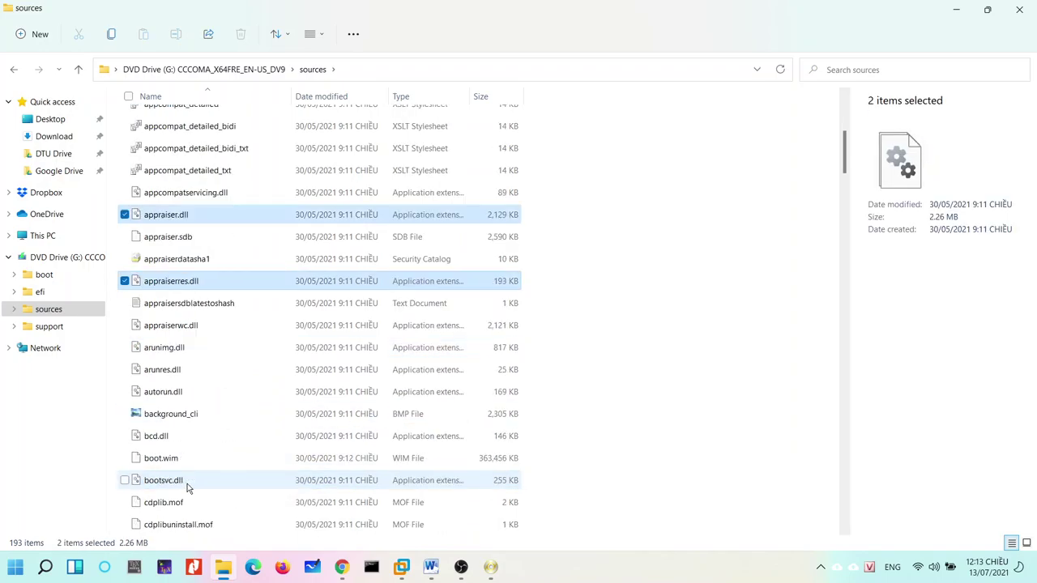
scroll(187, 486, down, 20)
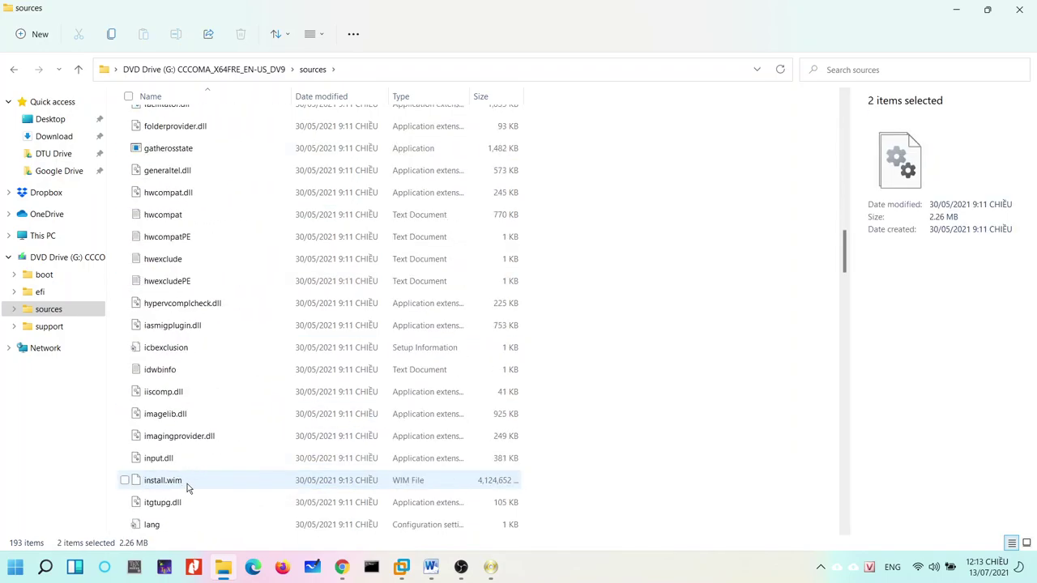
scroll(186, 486, down, 15)
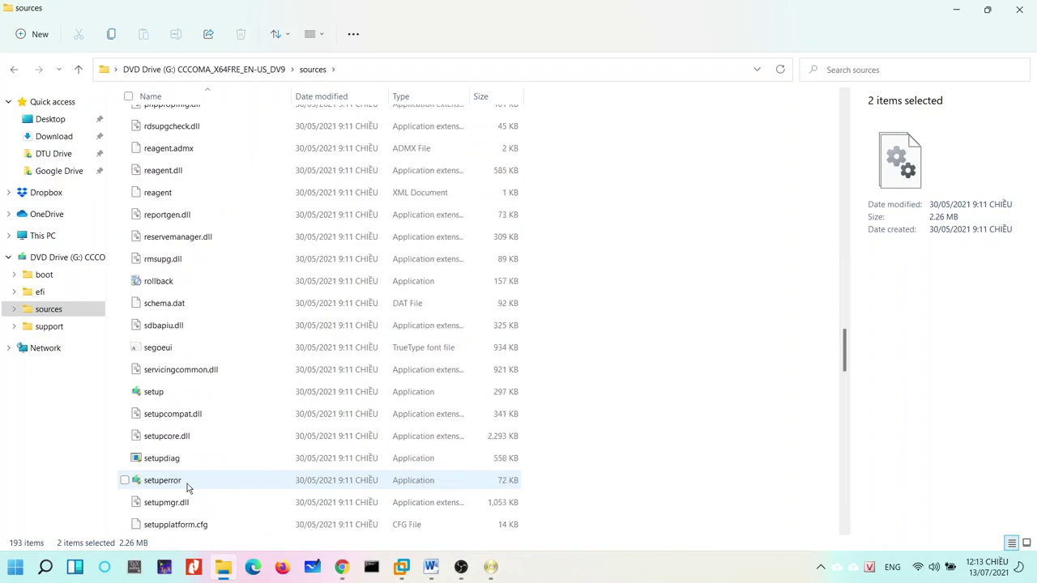
scroll(187, 486, up, 12)
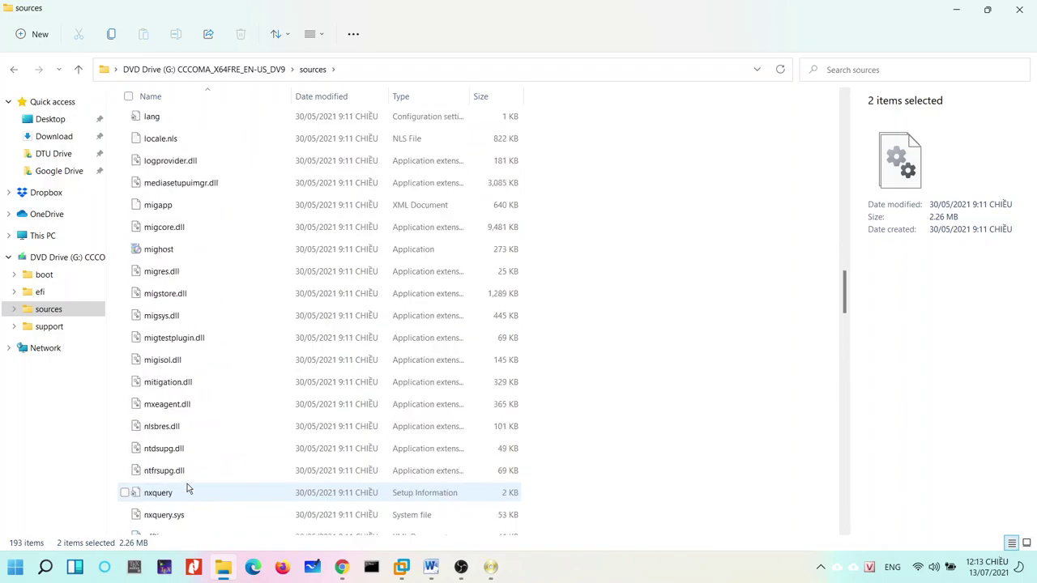
click(125, 205)
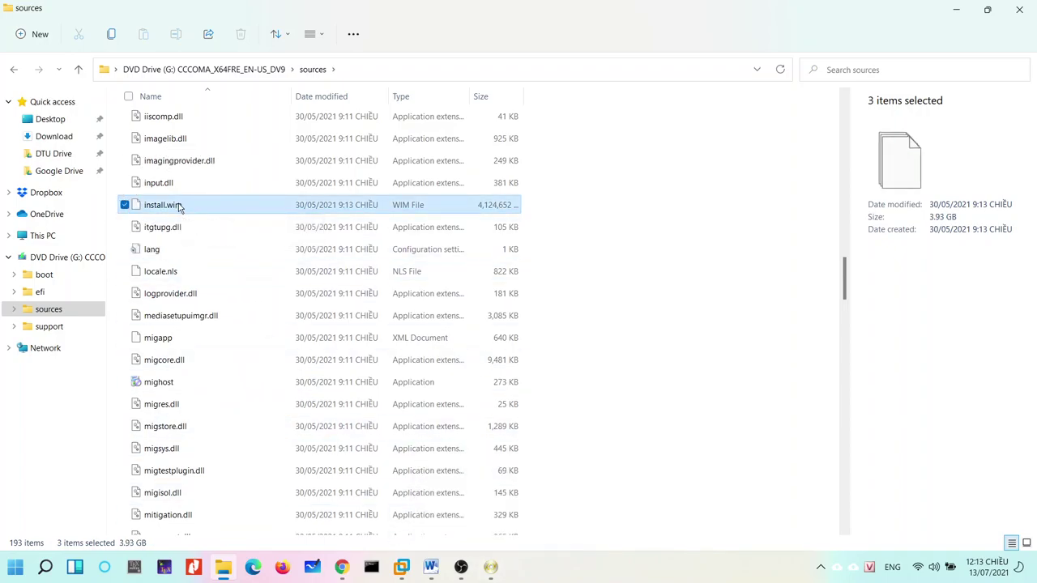
scroll(273, 308, up, 17)
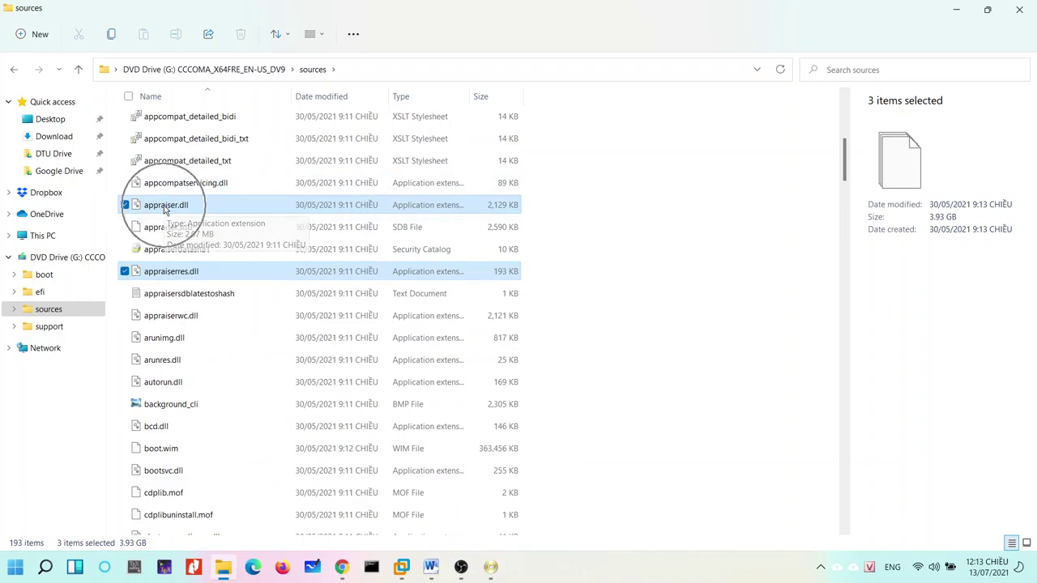
- Switch to PowerISO and add the three selected Windows 11 files to the Windows 10 image's sources folder, replacing the existing ones
click(490, 567)
double_click(285, 10)
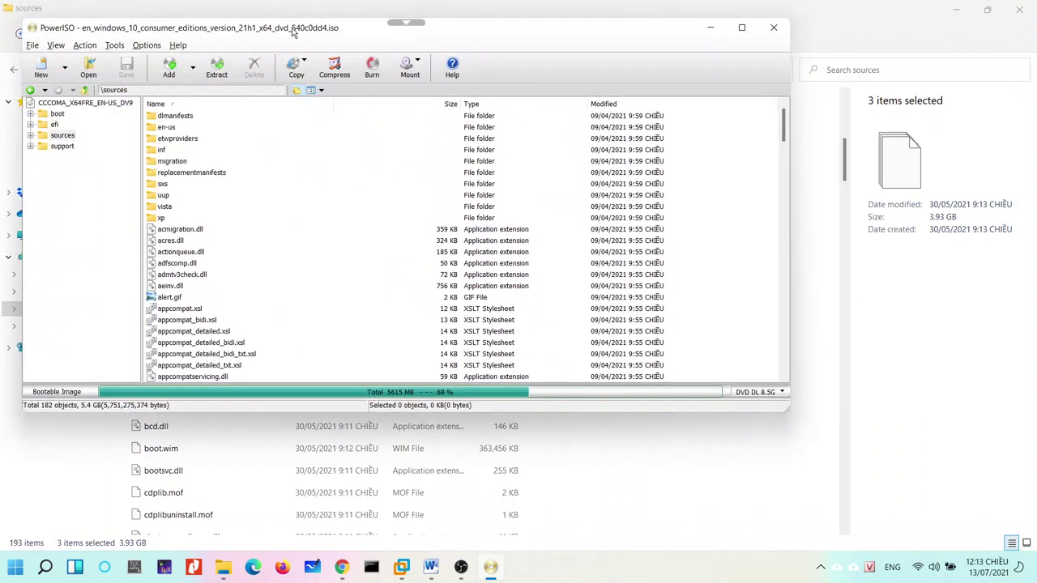
drag(292, 28, 507, 52)
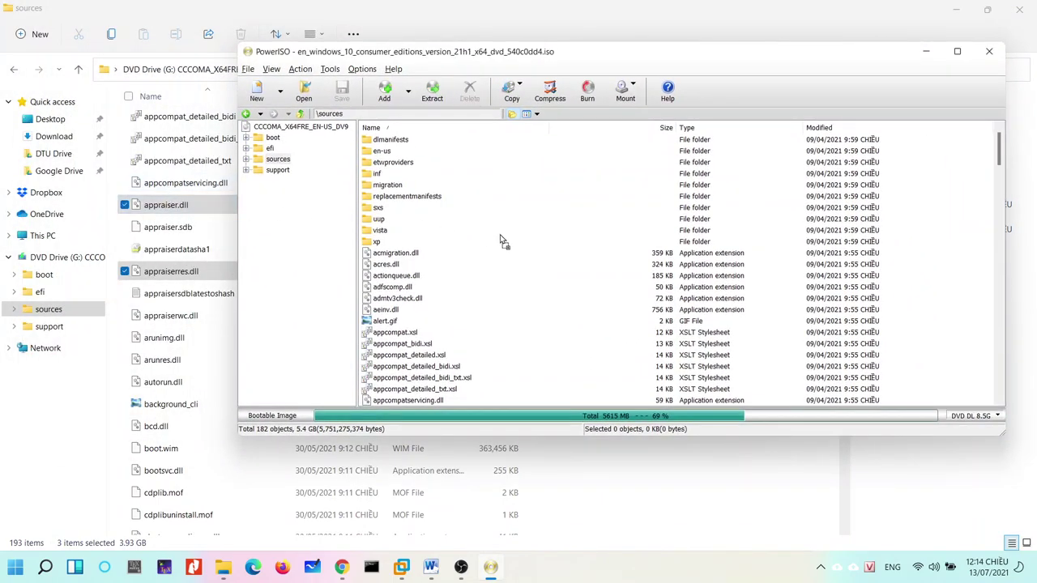
drag(500, 241, 500, 236)
click(560, 375)
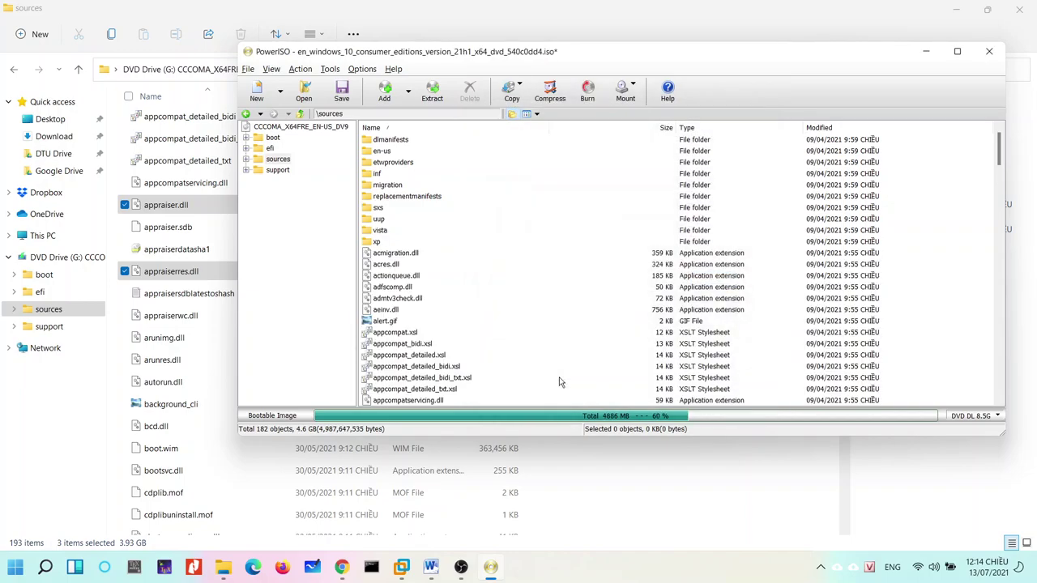
- Try twice to save the modified Windows 10 image, and close PowerISO without saving the changes
click(342, 92)
click(669, 288)
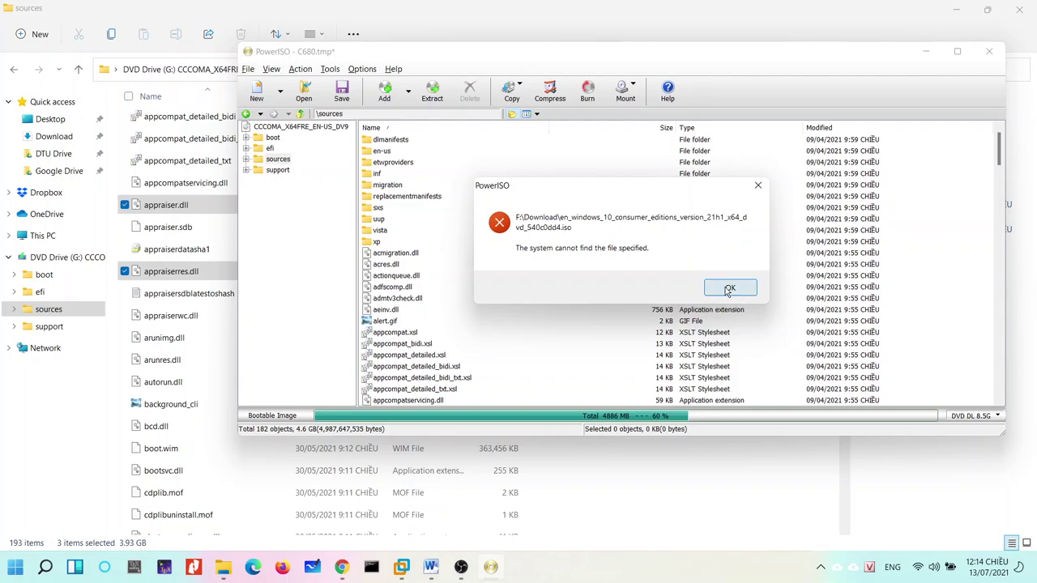
click(729, 290)
drag(435, 51, 332, 1)
click(486, 315)
click(567, 322)
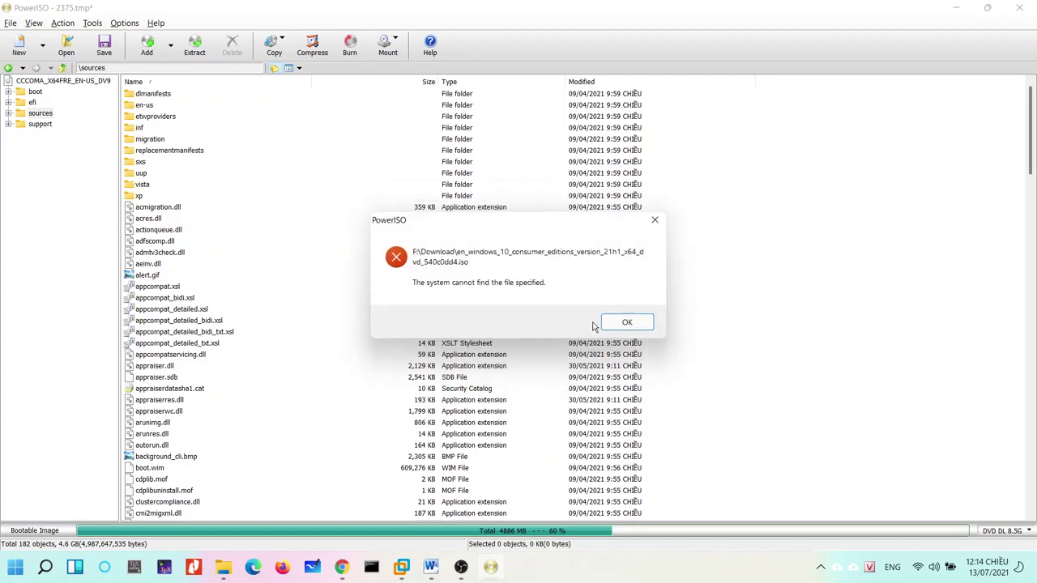
click(626, 321)
click(1019, 8)
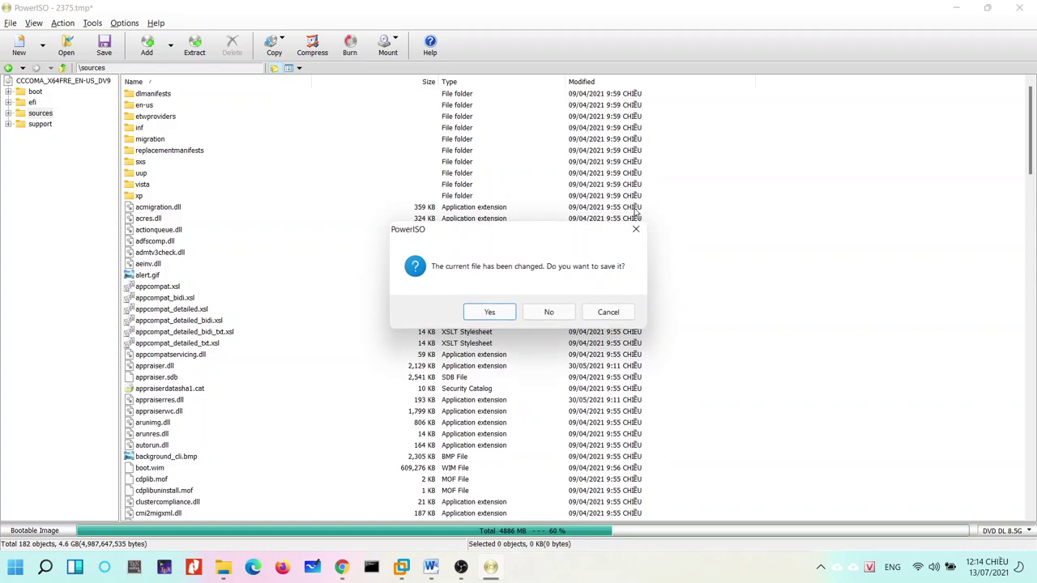
click(549, 312)
- In the Word document, add the italic note "(ở đây mình thao tác rồi nên ko cho thao tác lại)" after the iso renaming note
click(431, 569)
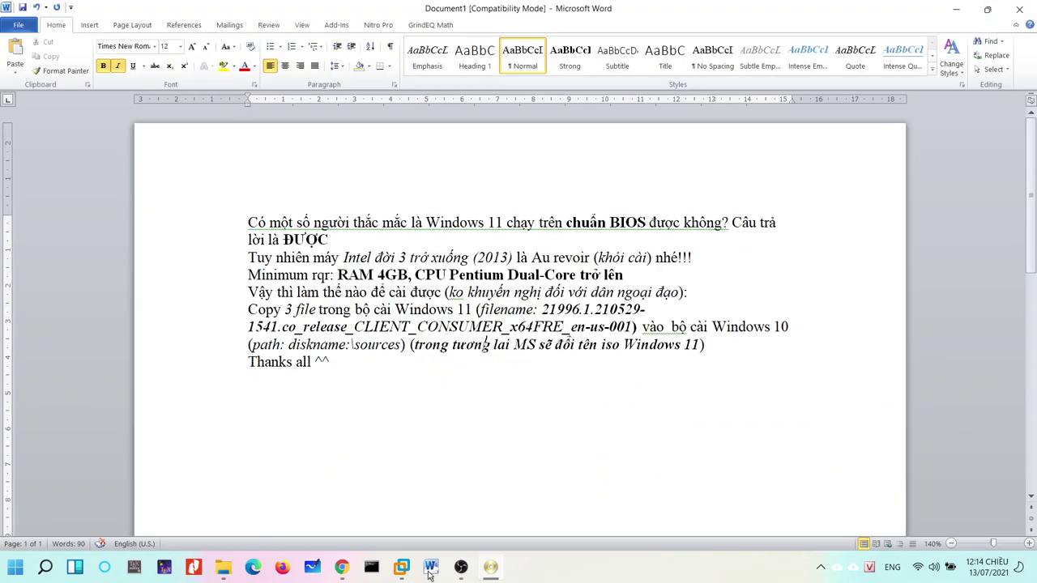
click(615, 393)
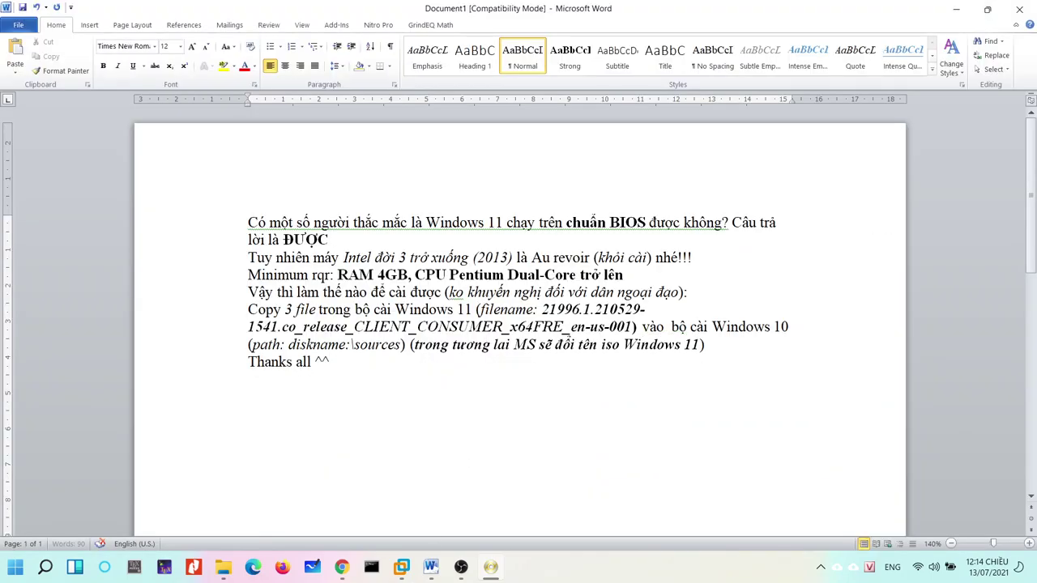
key(ctrl+i)
text(ơ)
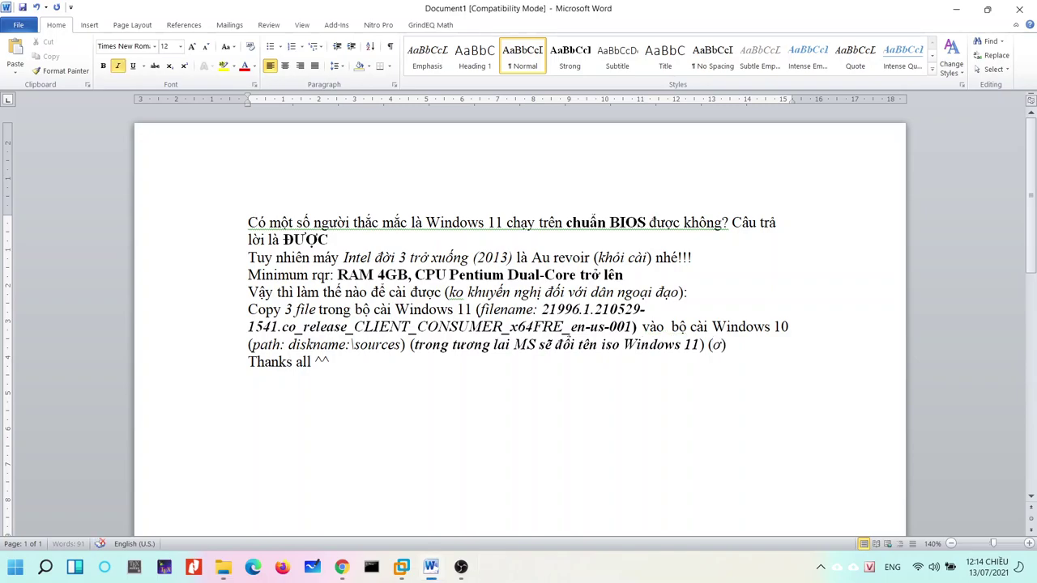
text( đây mìf)
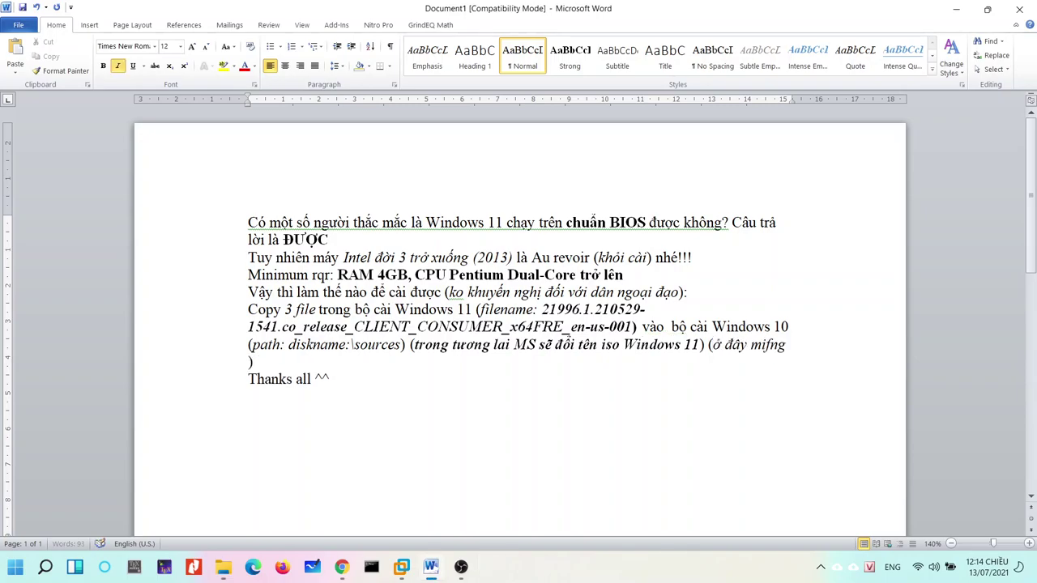
text(nh t)
text(hao tác ro)
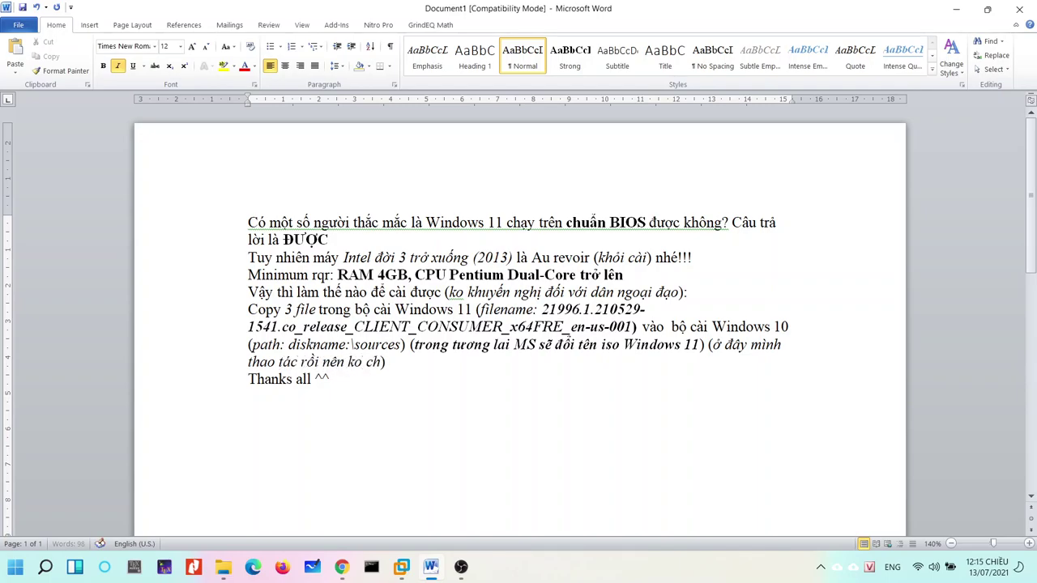
text(i)
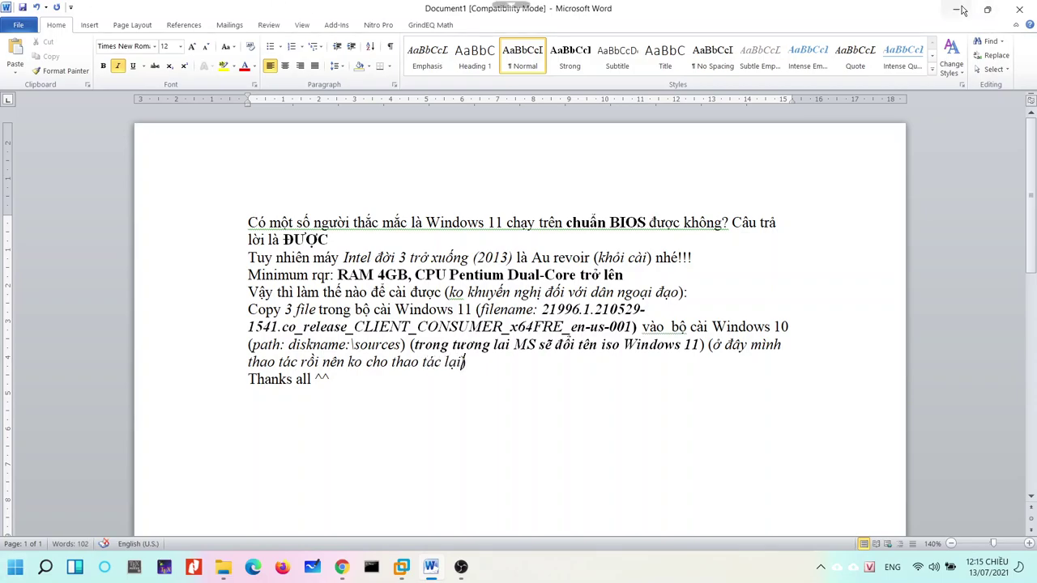
- Return to File Explorer, open the Download folder and eject the mounted Windows 11 DVD drive (G:)
click(957, 9)
scroll(186, 224, up, 6)
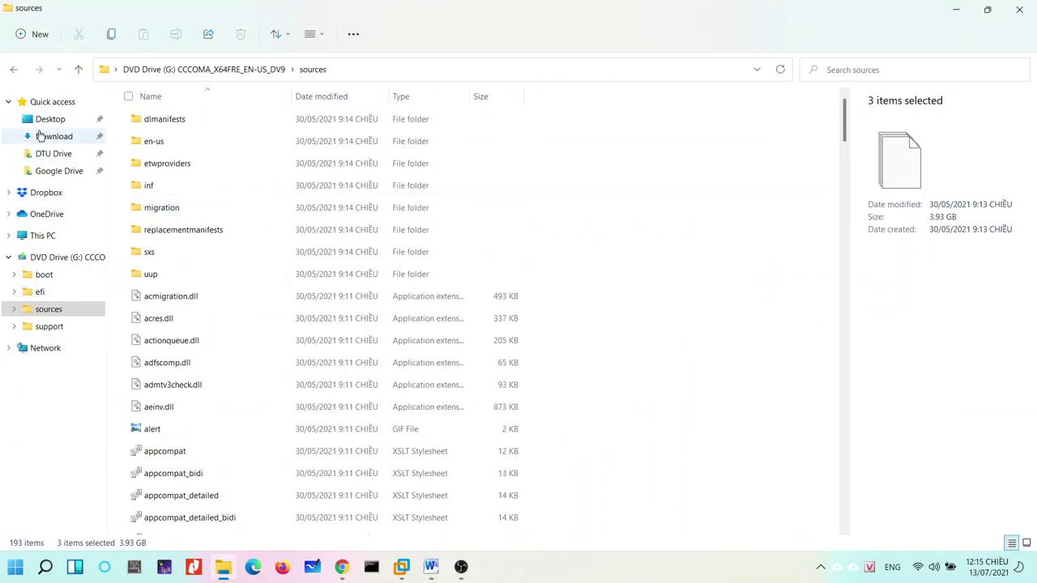
click(40, 136)
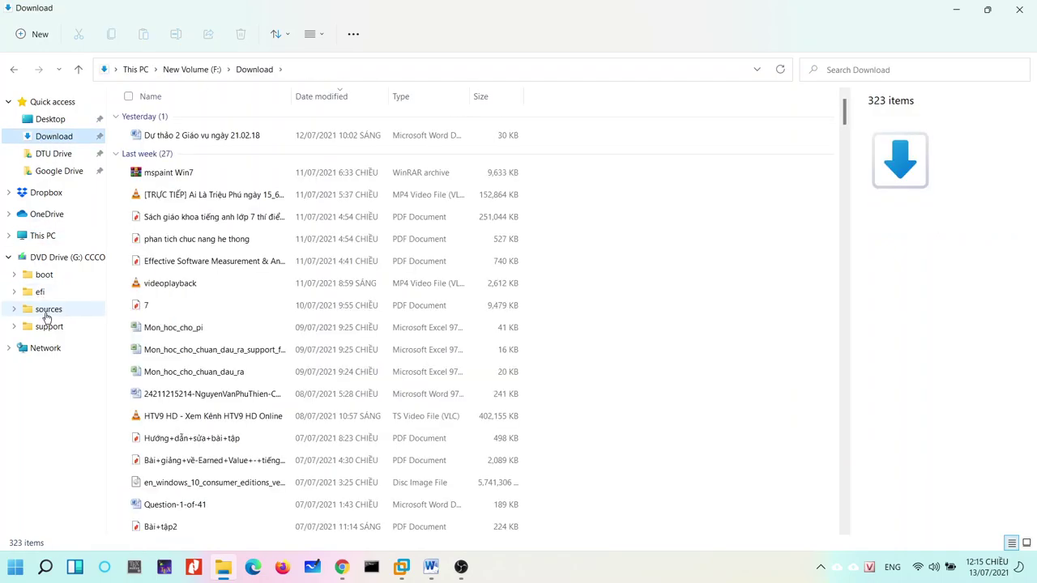
right_click(52, 259)
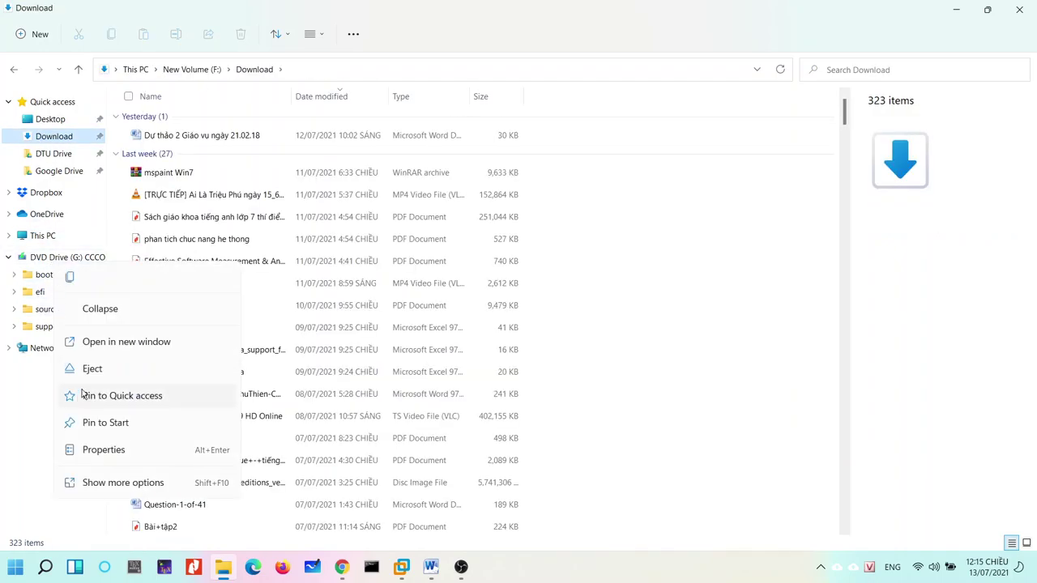
click(113, 369)
- Refresh the Download folder, check the Windows 10 disc image's details and close File Explorer
scroll(243, 462, down, 4)
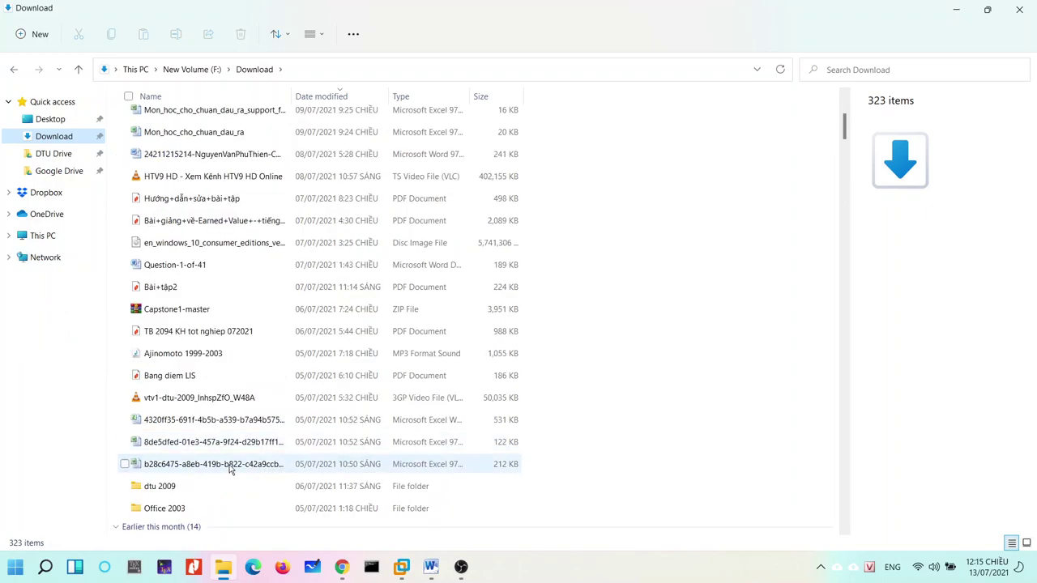
scroll(215, 433, up, 3)
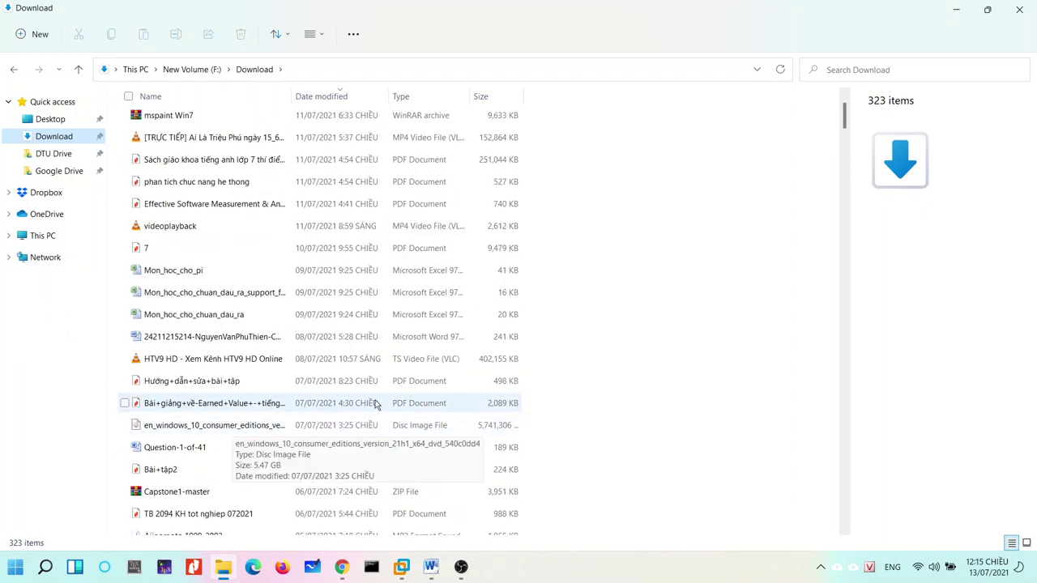
click(782, 71)
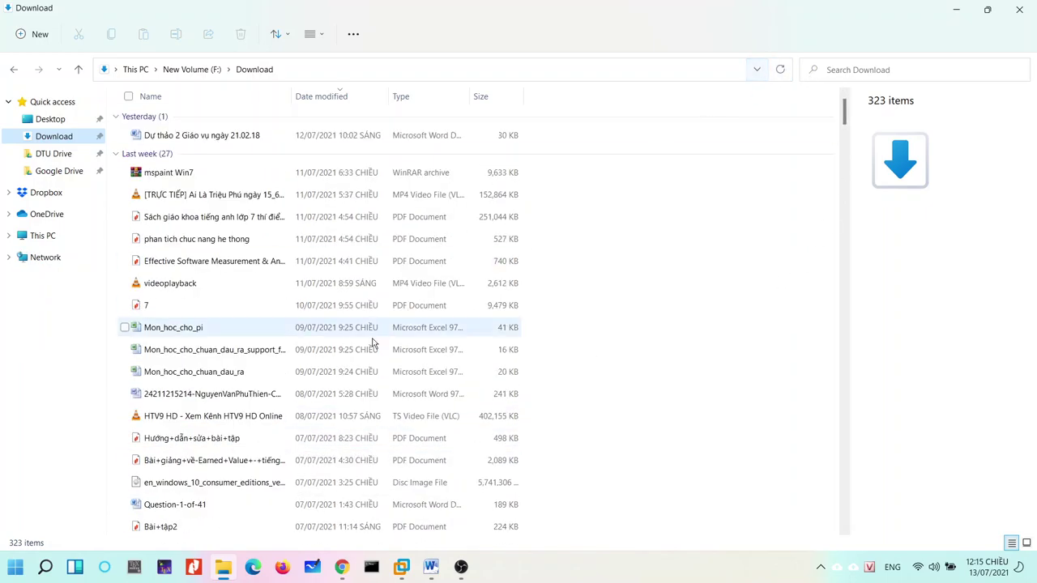
click(361, 482)
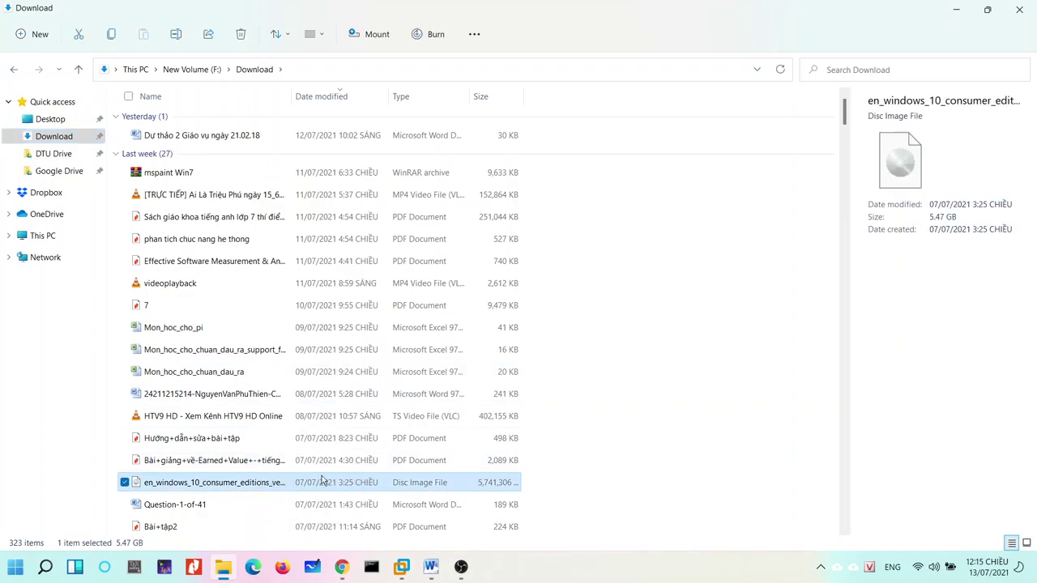
click(1019, 9)
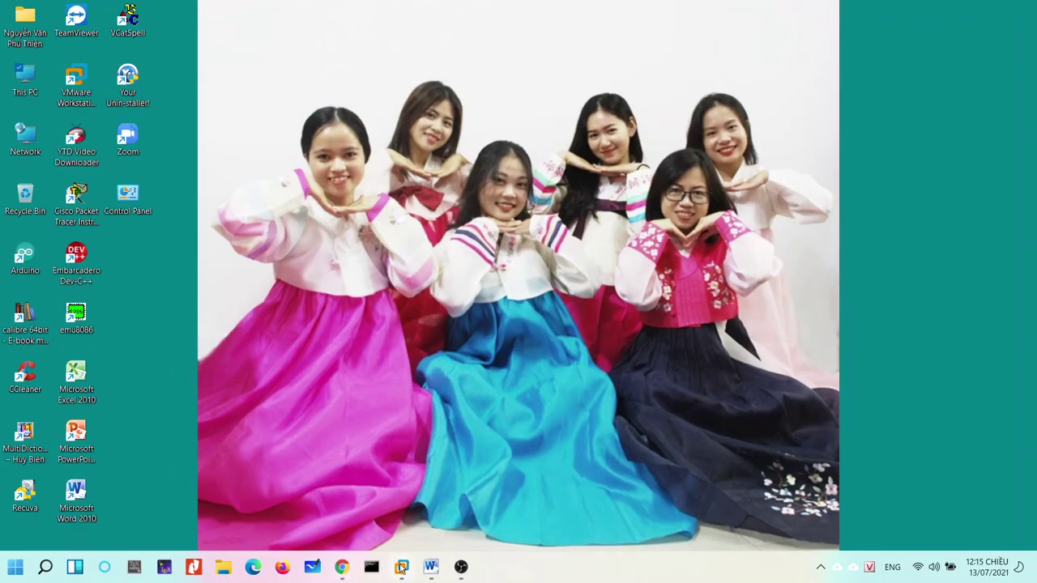
- Switch to the Windows 11 virtual machine in VMware and examine the Windows specifications on its System About page
mouse_move(401, 569)
click(451, 491)
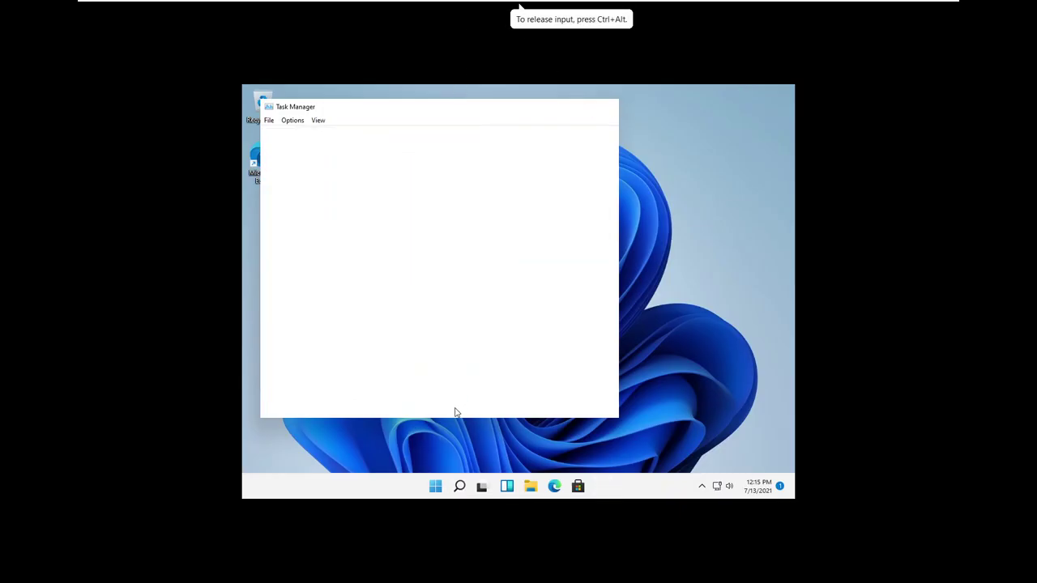
click(447, 493)
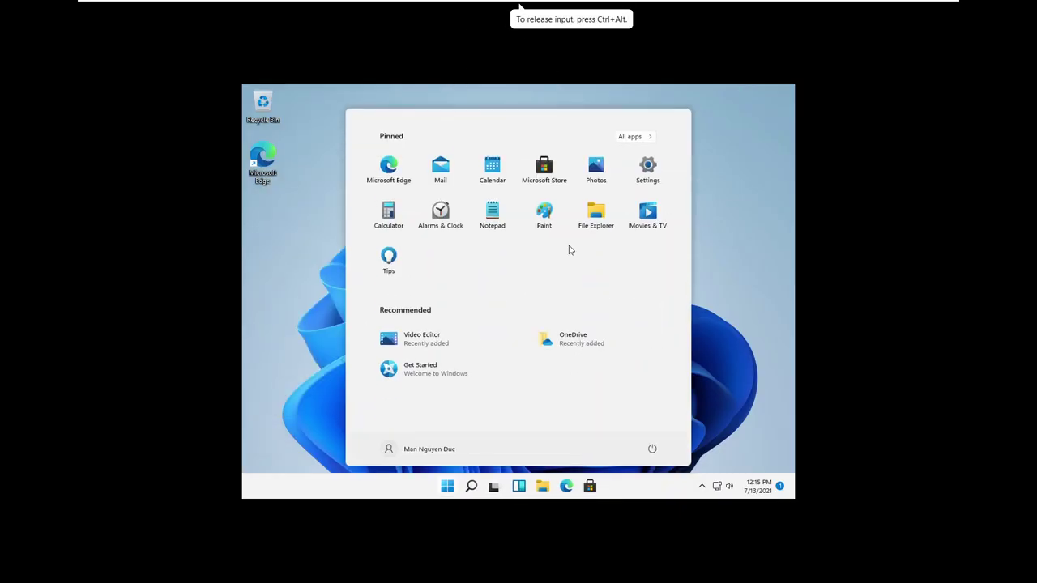
click(648, 168)
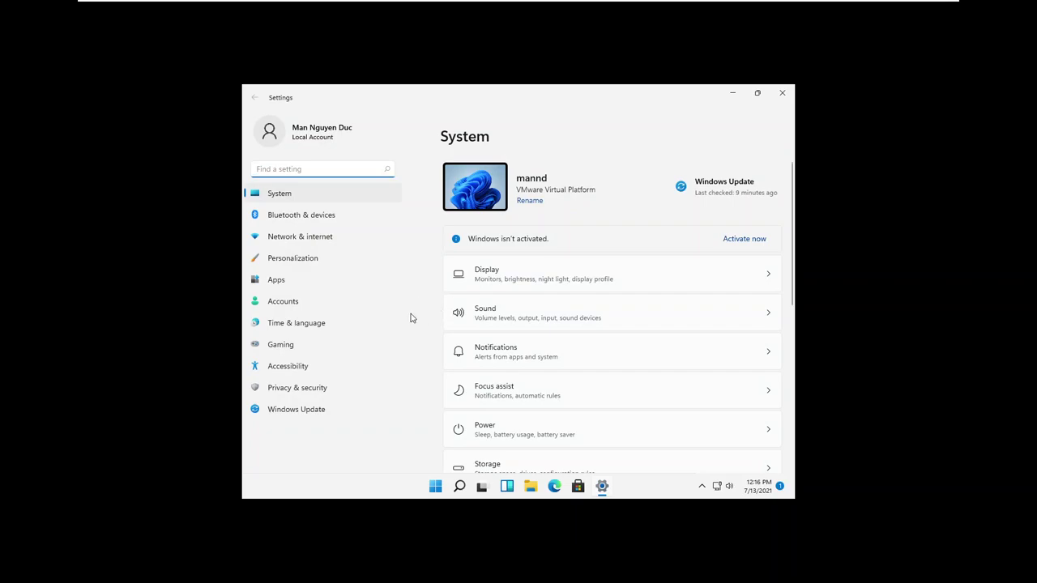
scroll(539, 412, down, 10)
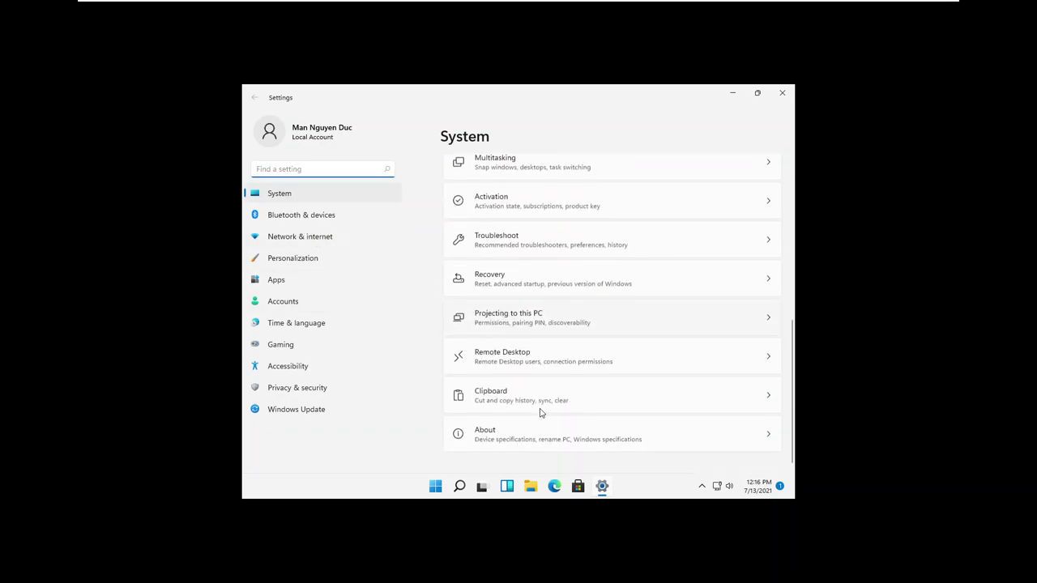
click(525, 432)
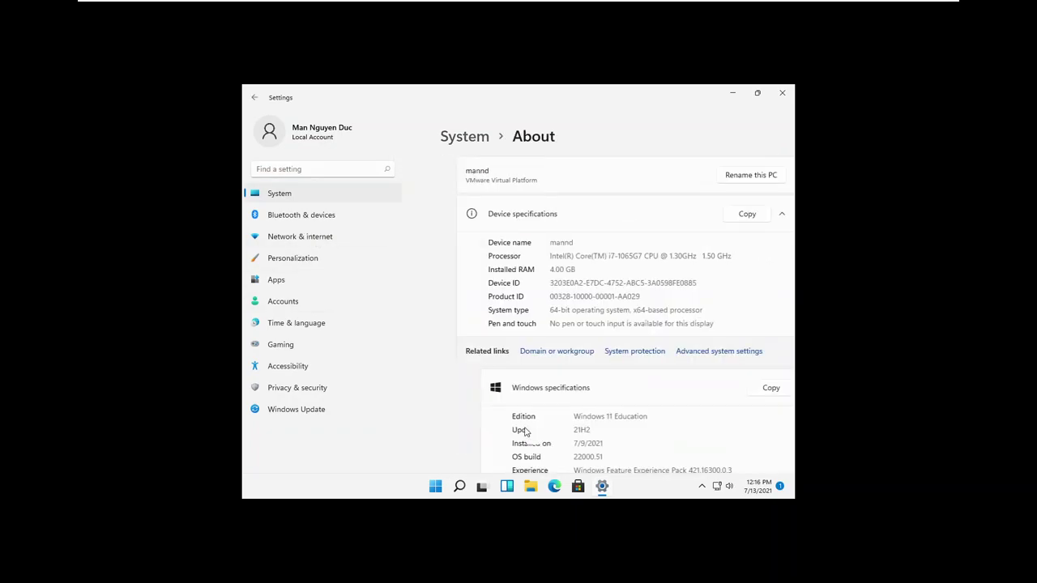
scroll(584, 344, down, 3)
scroll(584, 344, down, 1)
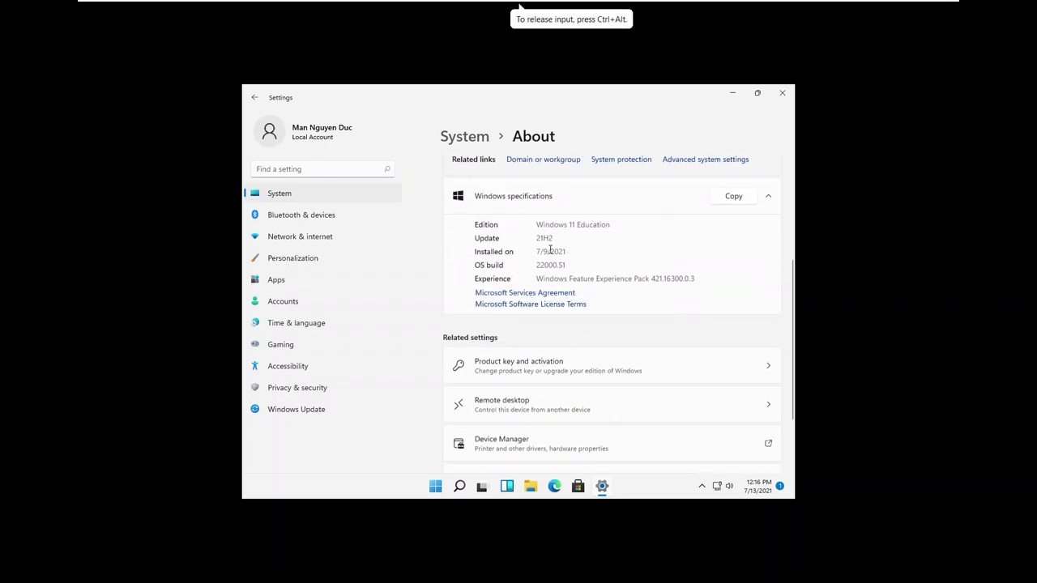
click(910, 10)
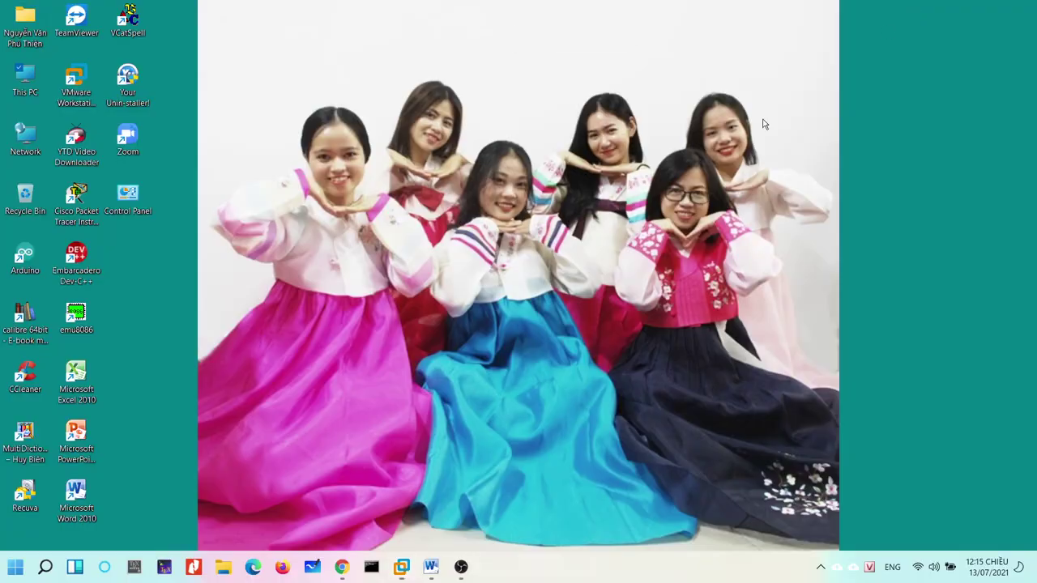
- Return to the Word document and extend the last italic note with ", làm ngày 7/7 và cài vào ngày 9/7"
click(431, 566)
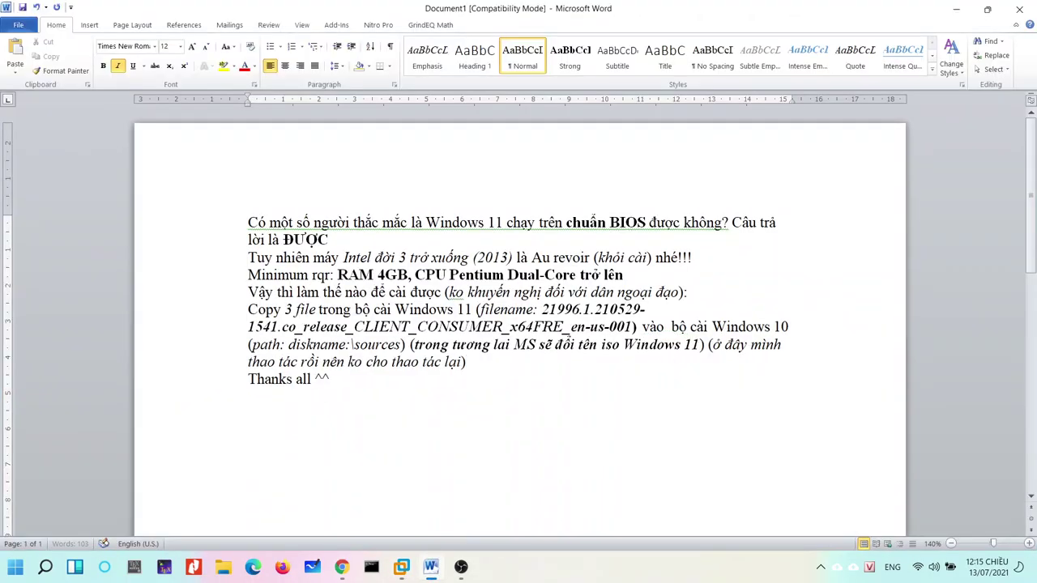
text(la)
text(m ngày 7/7 va)
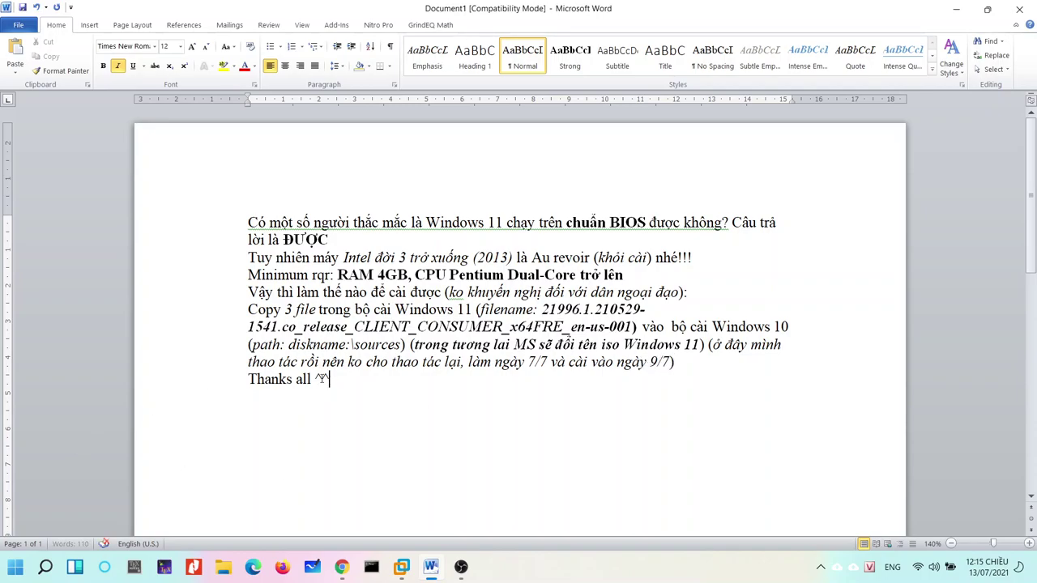
- Enlarge the closing line "Thanks all ^^" to 22 pt
drag(249, 380, 329, 380)
click(192, 46)
click(193, 46)
click(193, 46)
click(193, 46)
click(192, 46)
click(424, 400)
- Convert the closing thanks line to uppercase and format it bold with yellow highlighting
drag(423, 400, 284, 395)
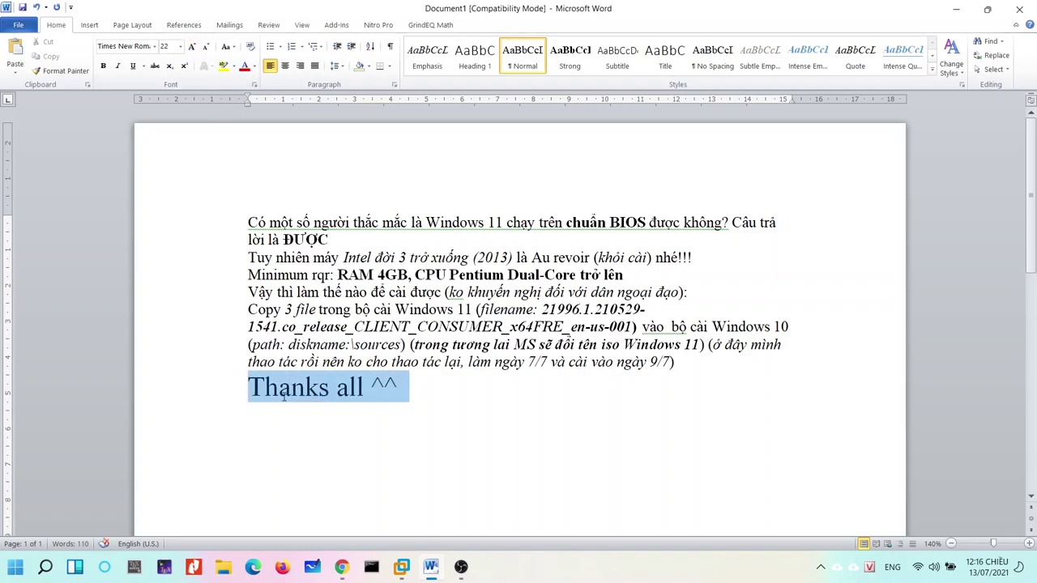
click(226, 46)
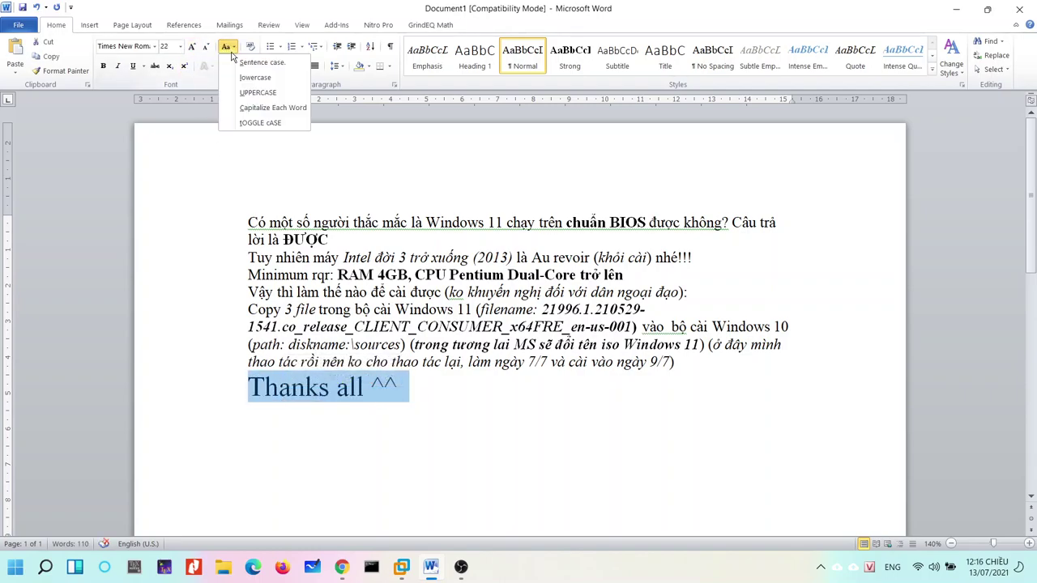
click(258, 92)
click(103, 66)
click(223, 68)
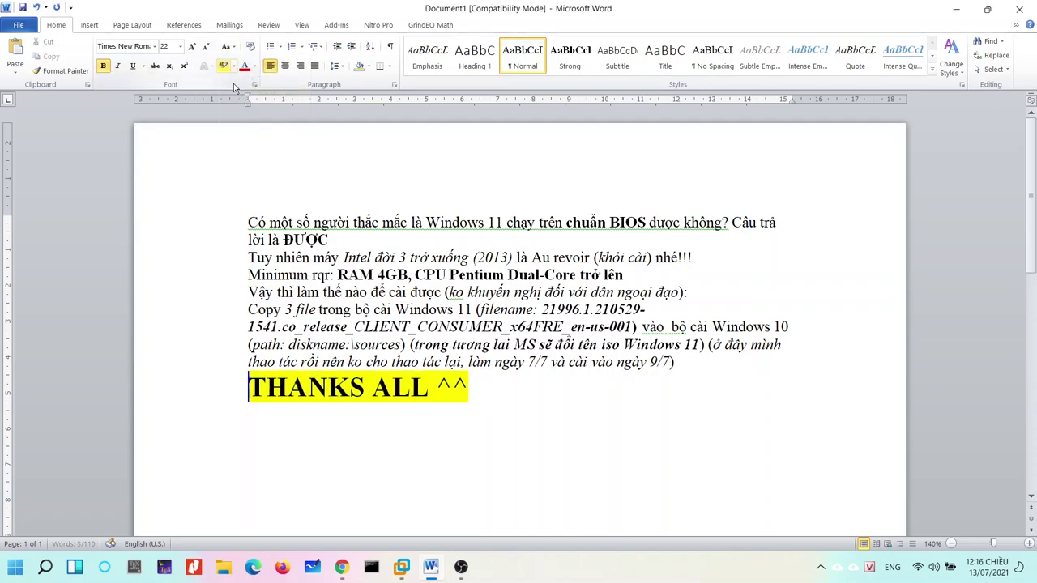
click(438, 496)
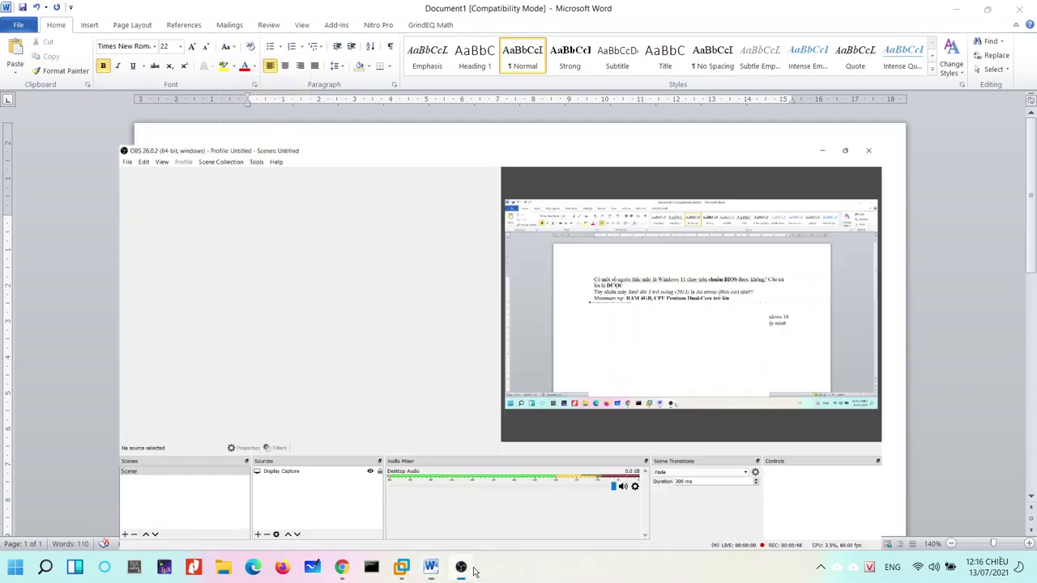